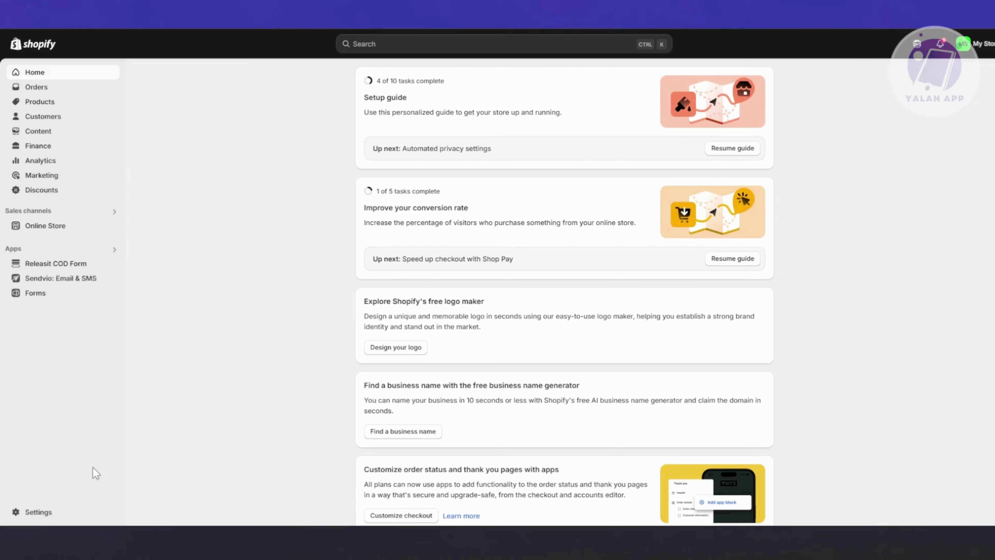
Step: Review the available subscription plans and their prices in the store's plan settings, highlighting the Basic plan's regular price
{"action": "left_click", "coordinate": [38, 511]}
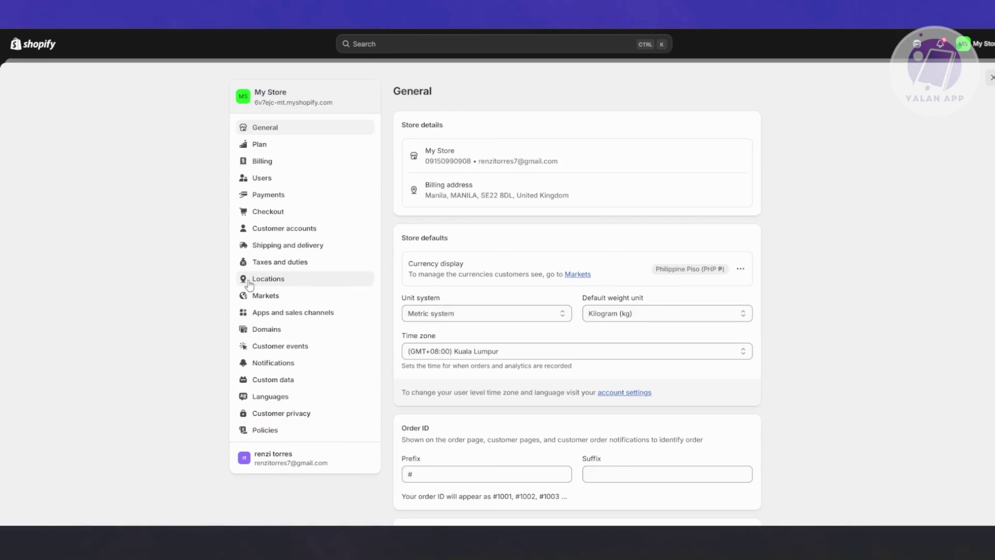
{"action": "left_click", "coordinate": [271, 160]}
{"action": "left_click", "coordinate": [263, 145]}
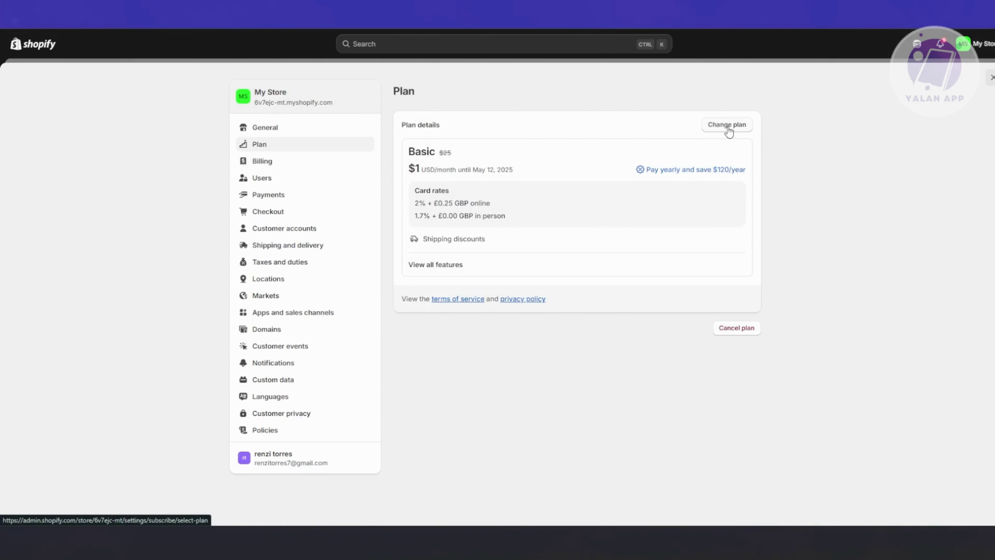
{"action": "left_click", "coordinate": [728, 126]}
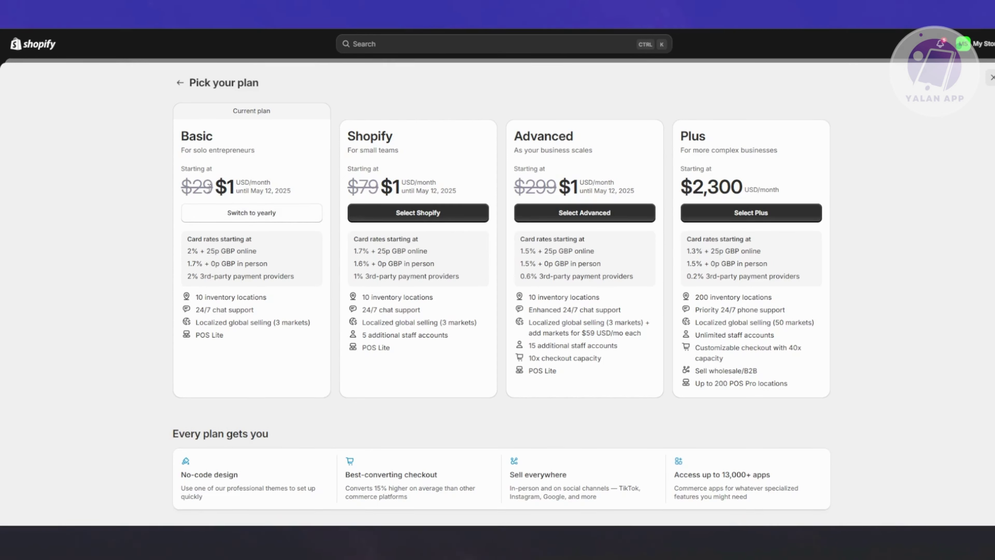
{"action": "left_click_drag", "start_coordinate": [213, 188], "coordinate": [181, 193]}
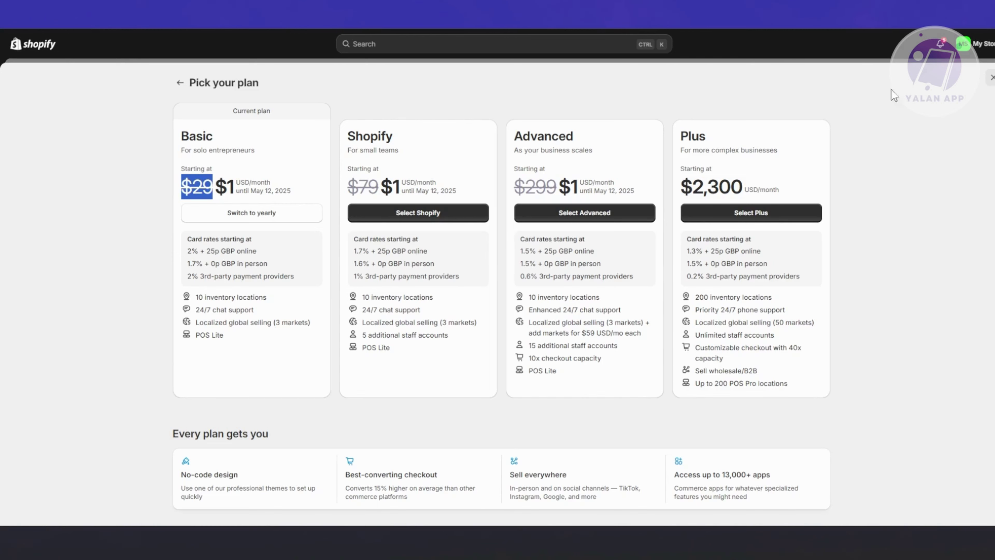
{"action": "left_click", "coordinate": [992, 78]}
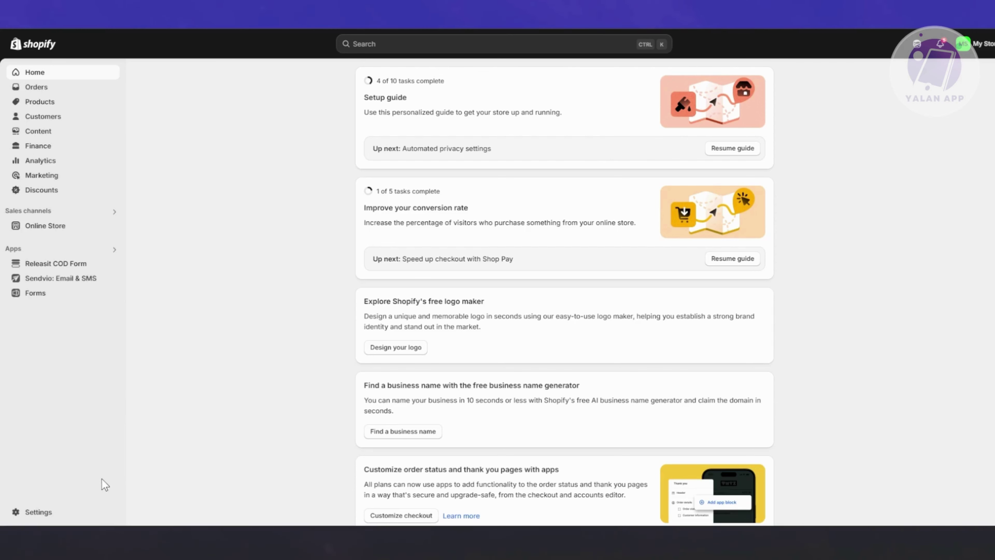
Step: Review the store's shipping and delivery, payments, general and plan settings
{"action": "left_click", "coordinate": [36, 512]}
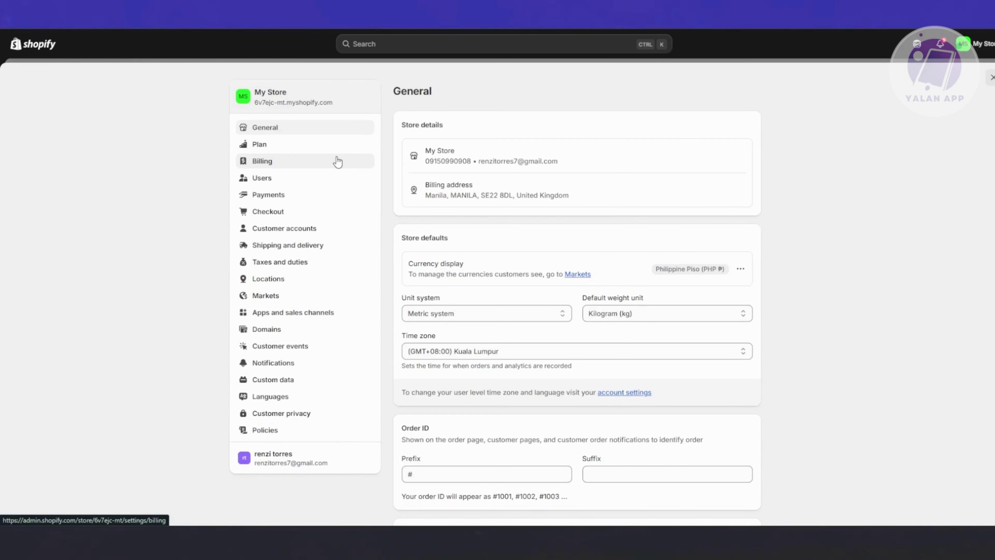
{"action": "left_click", "coordinate": [313, 251]}
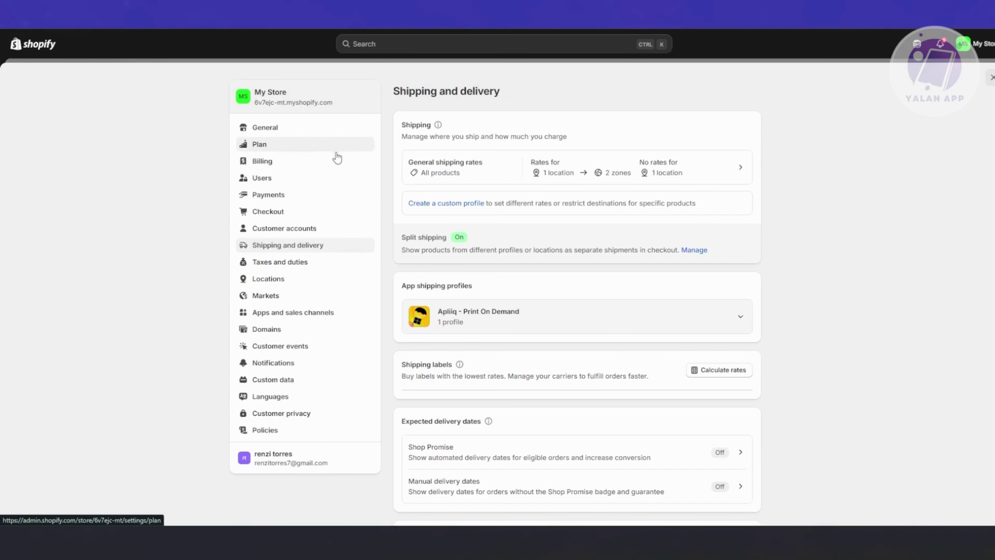
{"action": "left_click", "coordinate": [304, 194]}
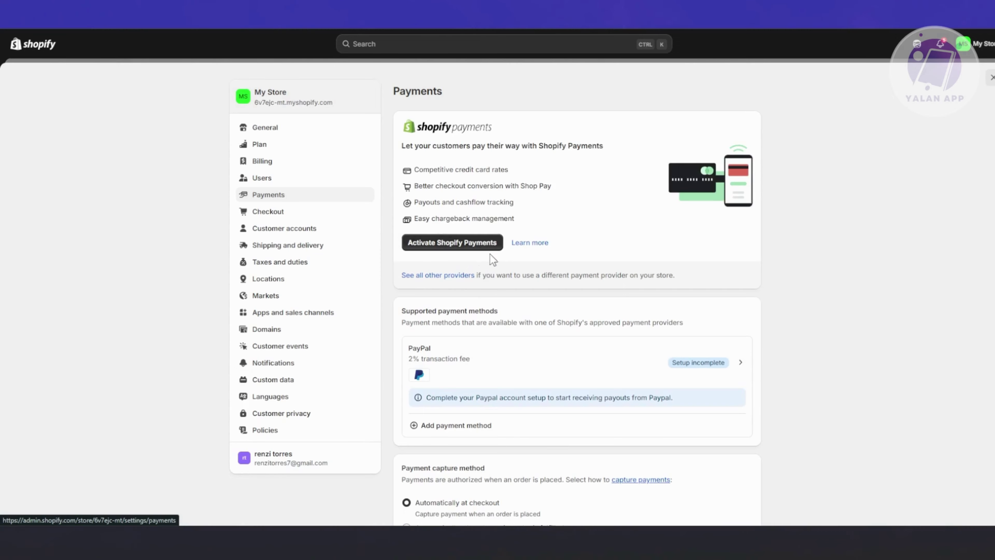
{"action": "left_click", "coordinate": [266, 126]}
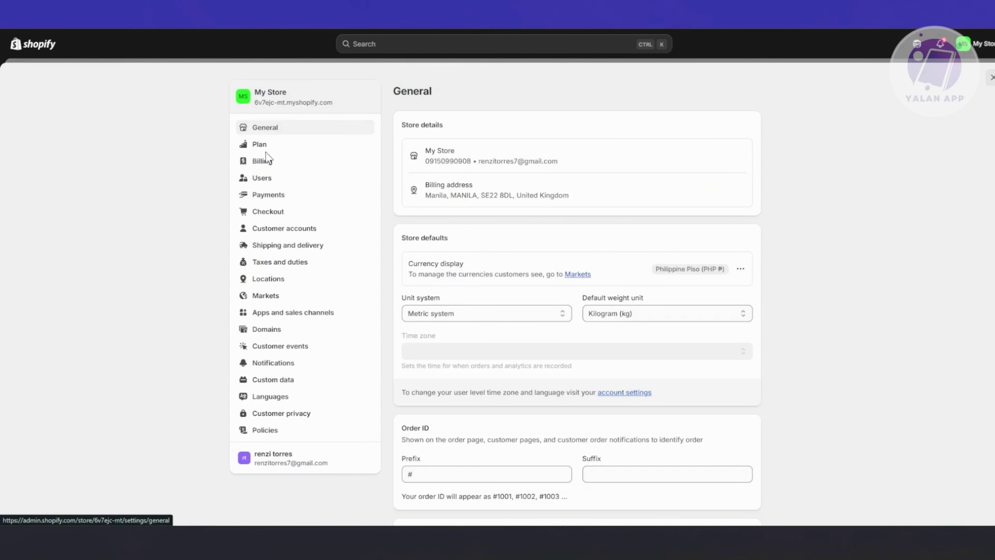
{"action": "scroll", "coordinate": [368, 398], "scroll_direction": "down", "scroll_amount": 2}
{"action": "scroll", "coordinate": [368, 398], "scroll_direction": "down", "scroll_amount": 5}
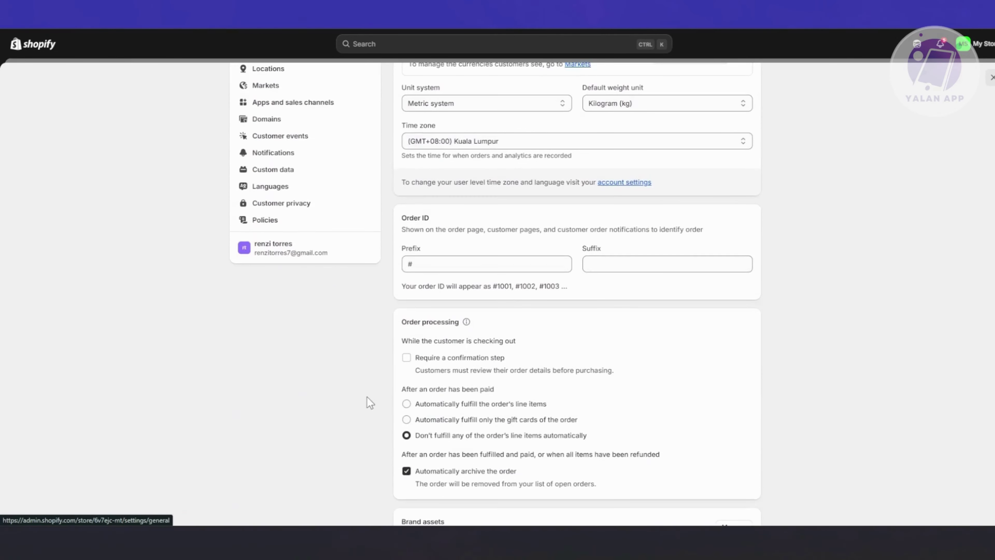
{"action": "scroll", "coordinate": [364, 404], "scroll_direction": "down", "scroll_amount": 3}
{"action": "scroll", "coordinate": [363, 406], "scroll_direction": "up", "scroll_amount": 7}
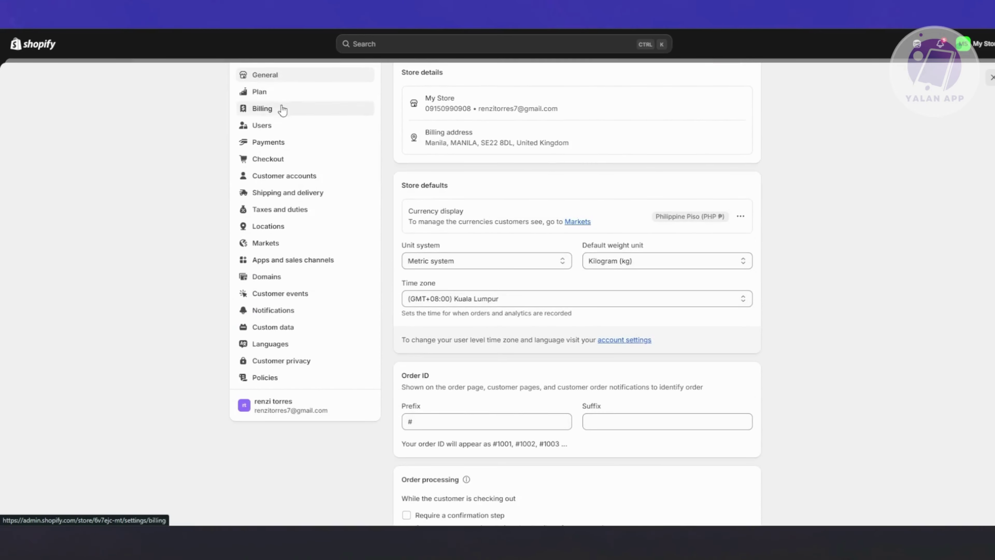
{"action": "left_click", "coordinate": [277, 92]}
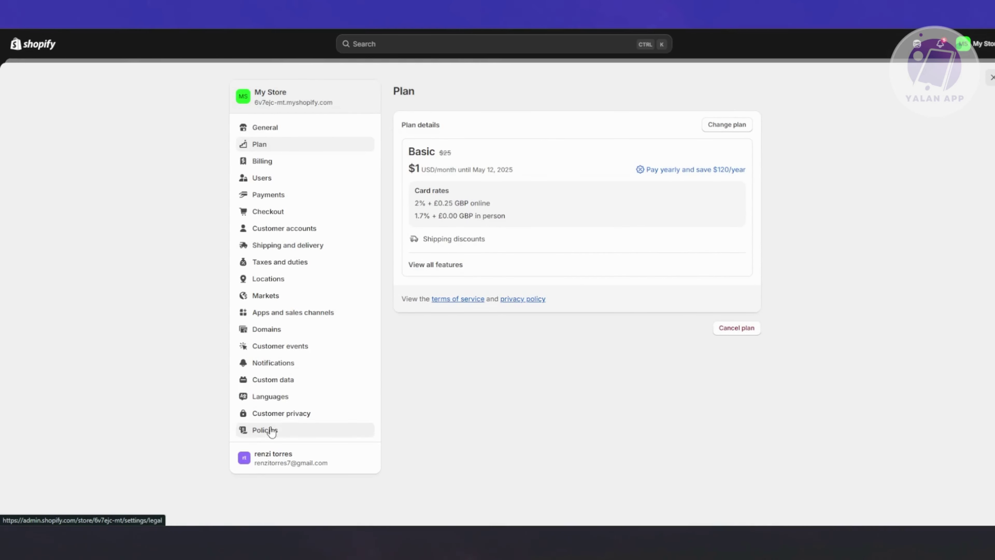
Step: View the domain settings and the form for connecting an existing domain, leaving without connecting one
{"action": "left_click", "coordinate": [263, 338]}
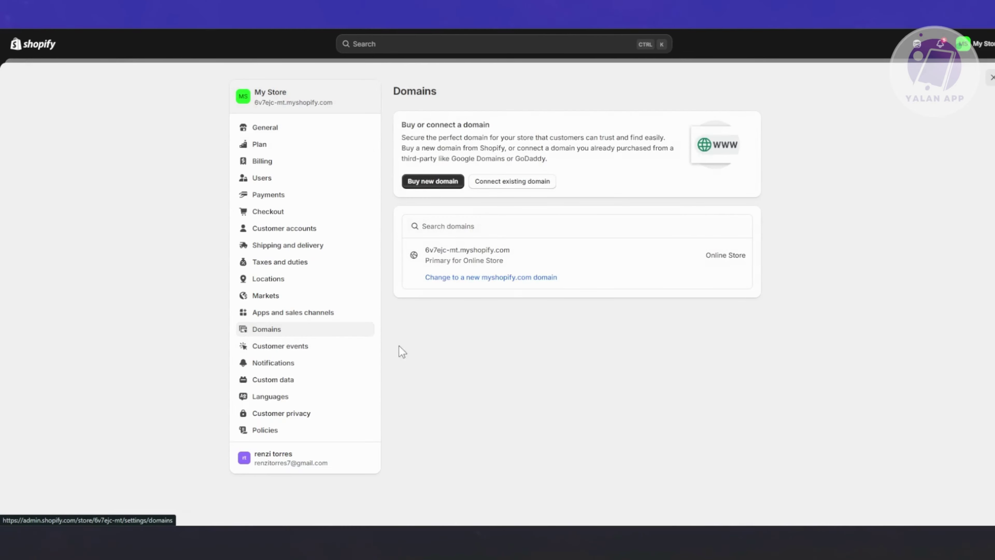
{"action": "left_click", "coordinate": [505, 188]}
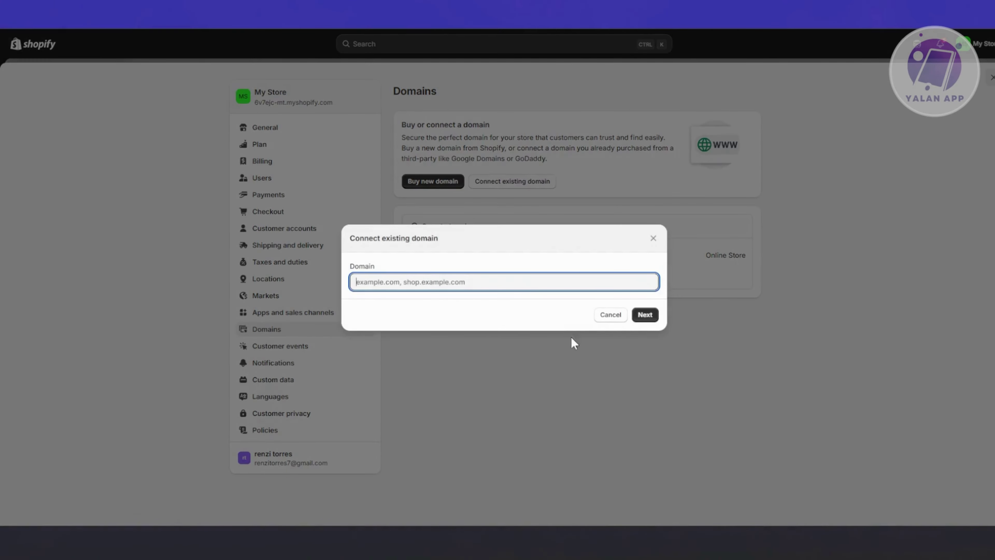
{"action": "left_click", "coordinate": [653, 238]}
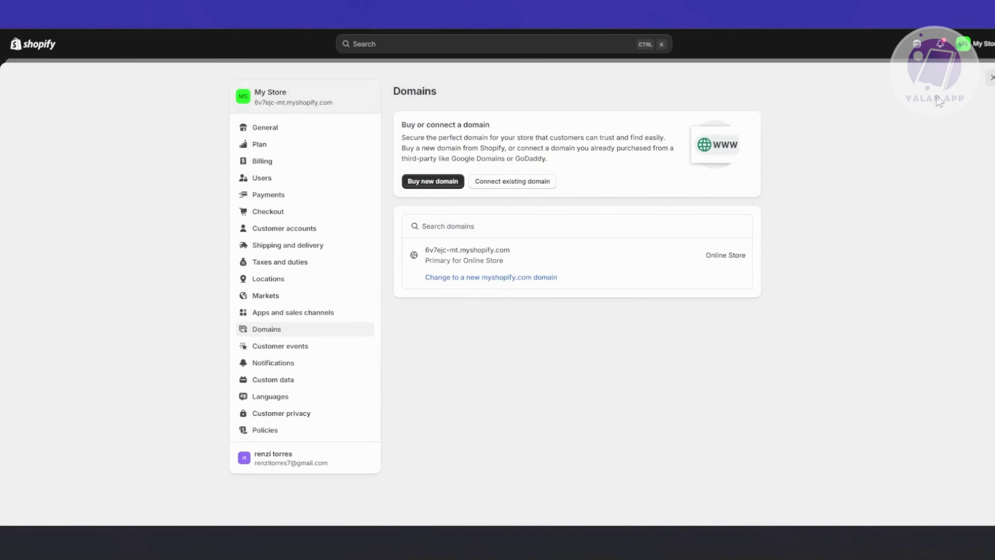
{"action": "left_click", "coordinate": [991, 77]}
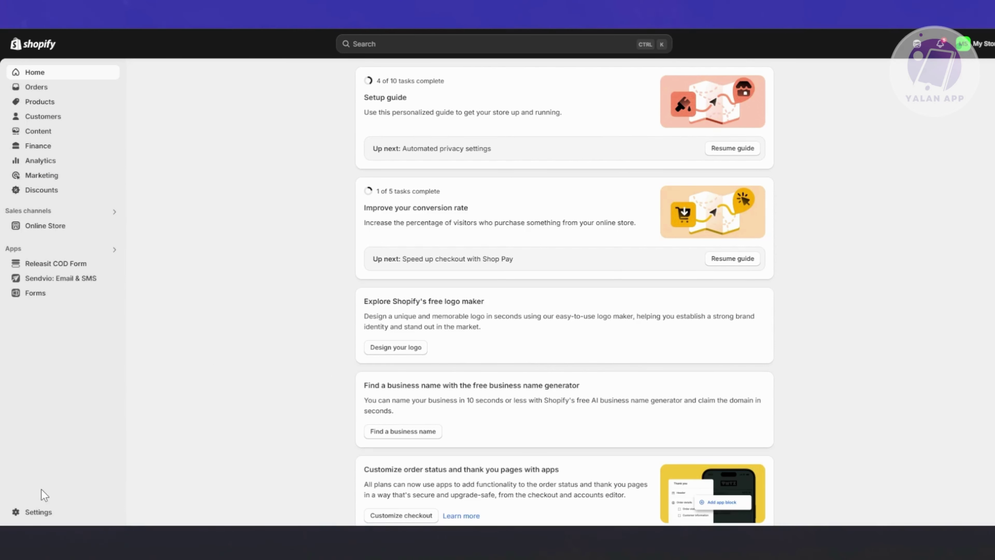
Step: Open the Shopify App Store from the store's apps and sales channels settings
{"action": "left_click", "coordinate": [49, 512]}
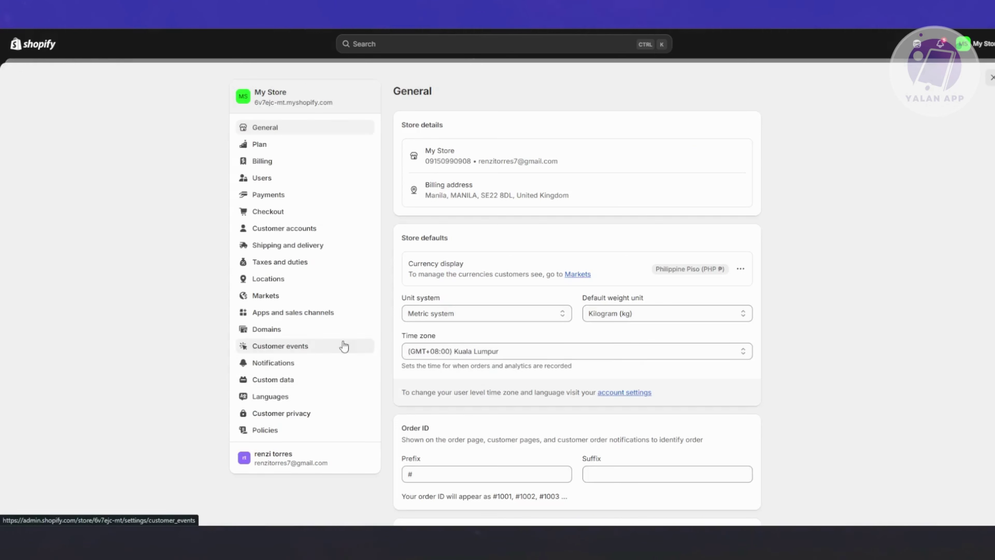
{"action": "left_click", "coordinate": [306, 312]}
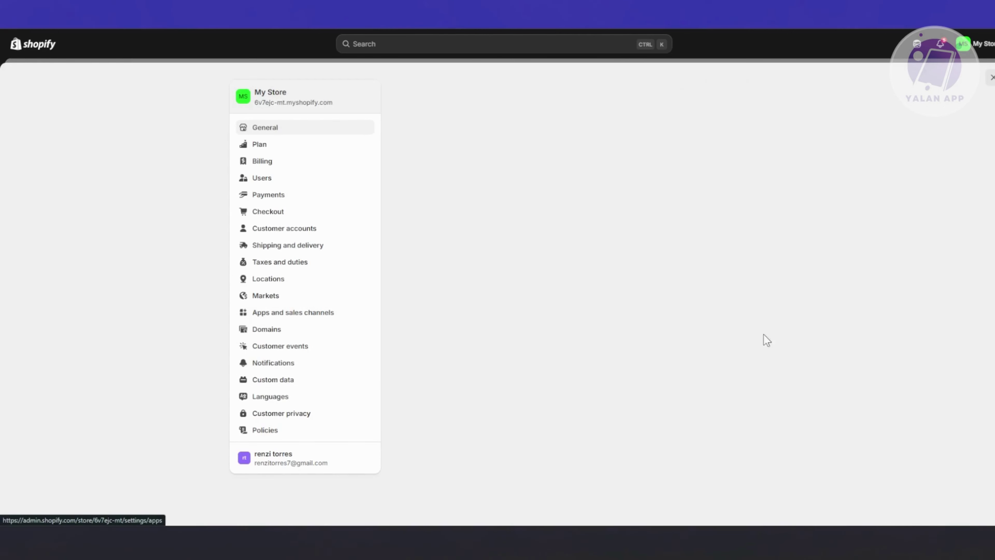
{"action": "left_click", "coordinate": [725, 93]}
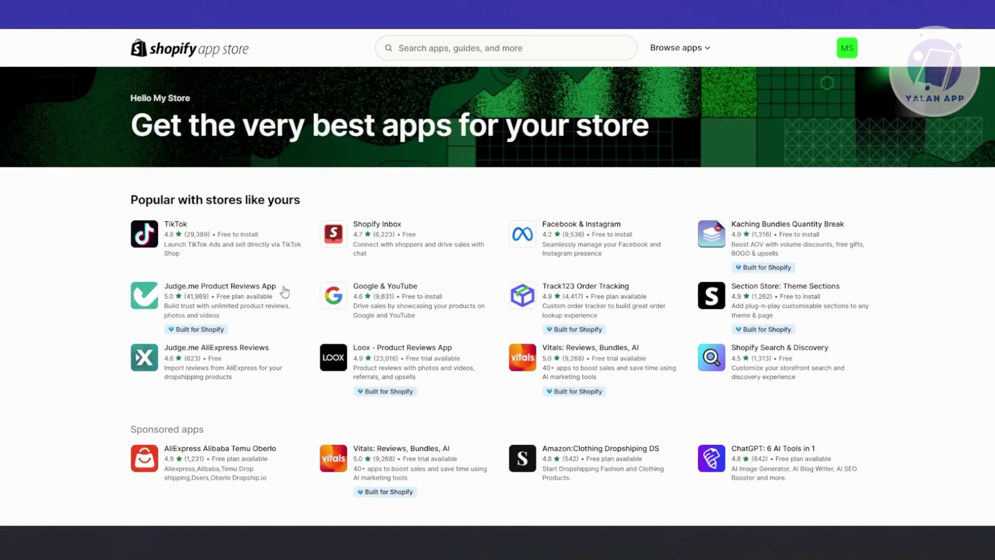
Step: Search the Shopify App Store for "custom t shirt" and browse the first page of results
{"action": "left_click", "coordinate": [435, 46]}
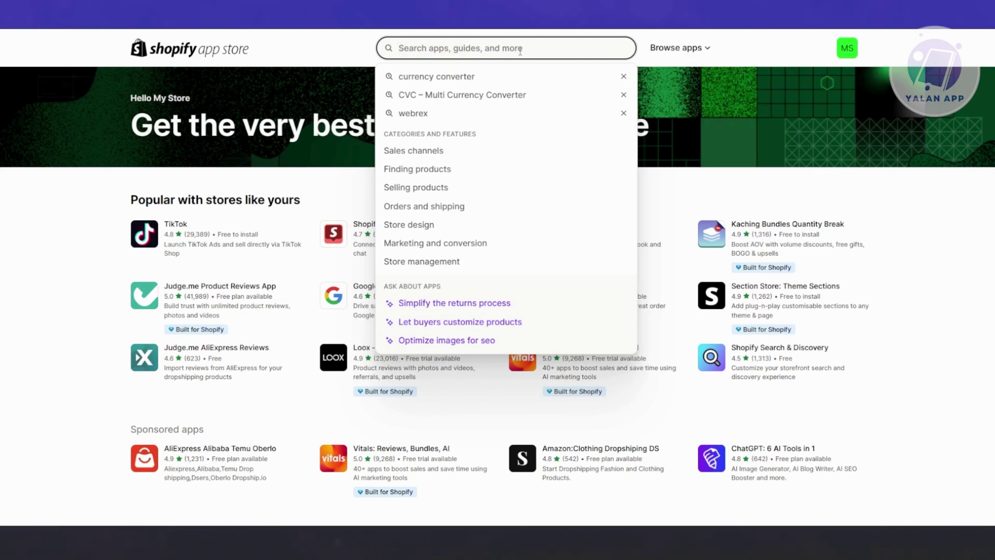
{"action": "type", "text": "ustom t"}
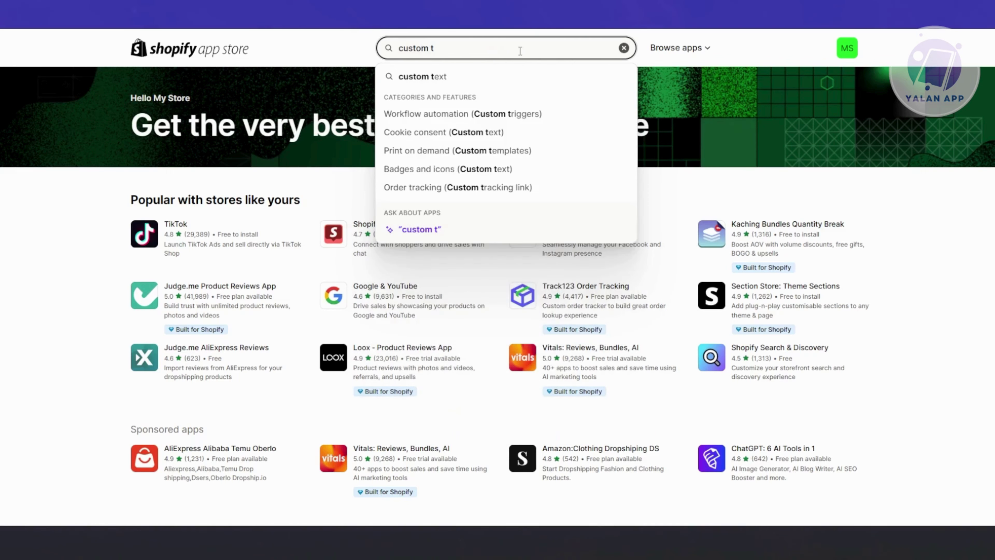
{"action": "type", "text": " shirt"}
{"action": "key", "text": "BackSpace"}
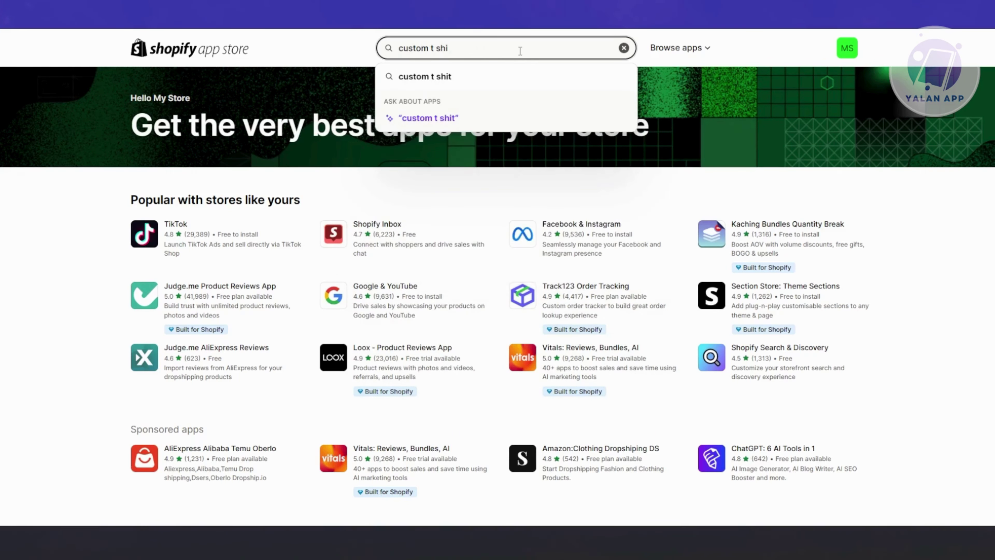
{"action": "type", "text": "rt"}
{"action": "key", "text": "Return"}
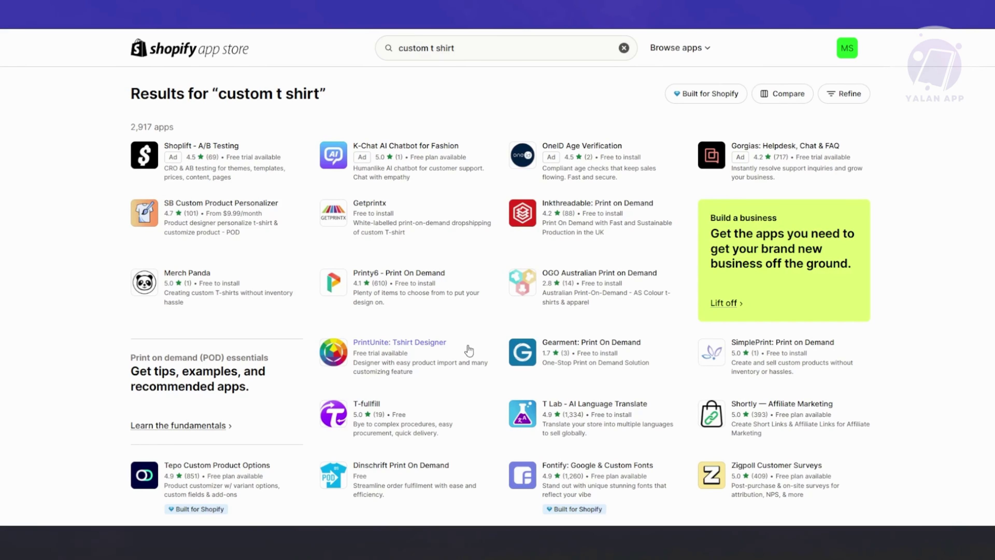
{"action": "scroll", "coordinate": [469, 339], "scroll_direction": "down", "scroll_amount": 4}
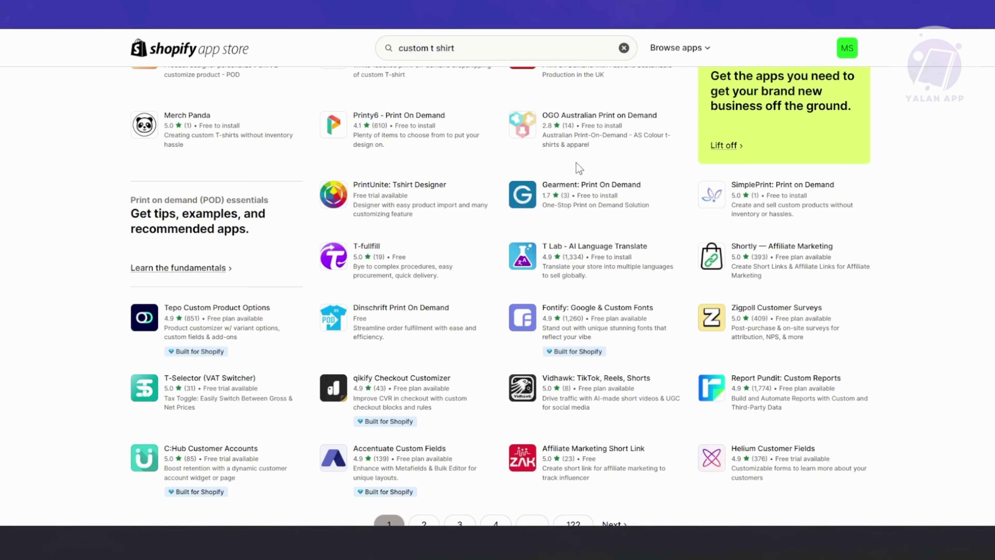
{"action": "scroll", "coordinate": [612, 118], "scroll_direction": "up", "scroll_amount": 4}
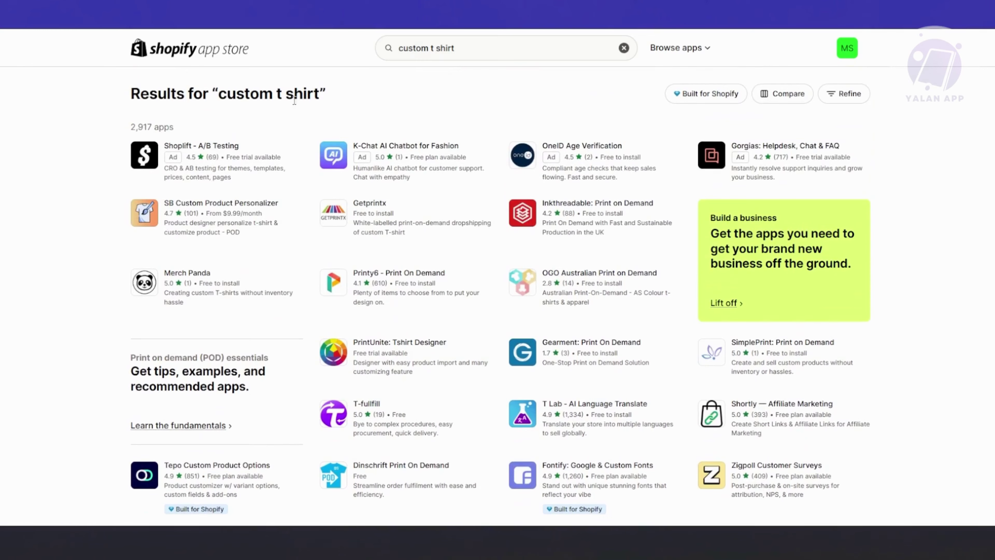
{"action": "scroll", "coordinate": [271, 192], "scroll_direction": "down", "scroll_amount": 8}
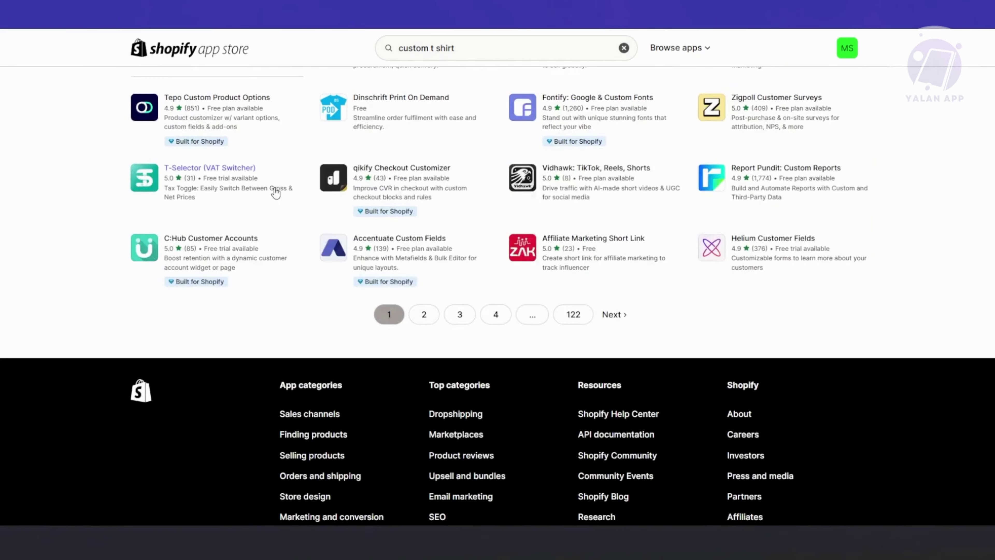
{"action": "scroll", "coordinate": [572, 260], "scroll_direction": "up", "scroll_amount": 7}
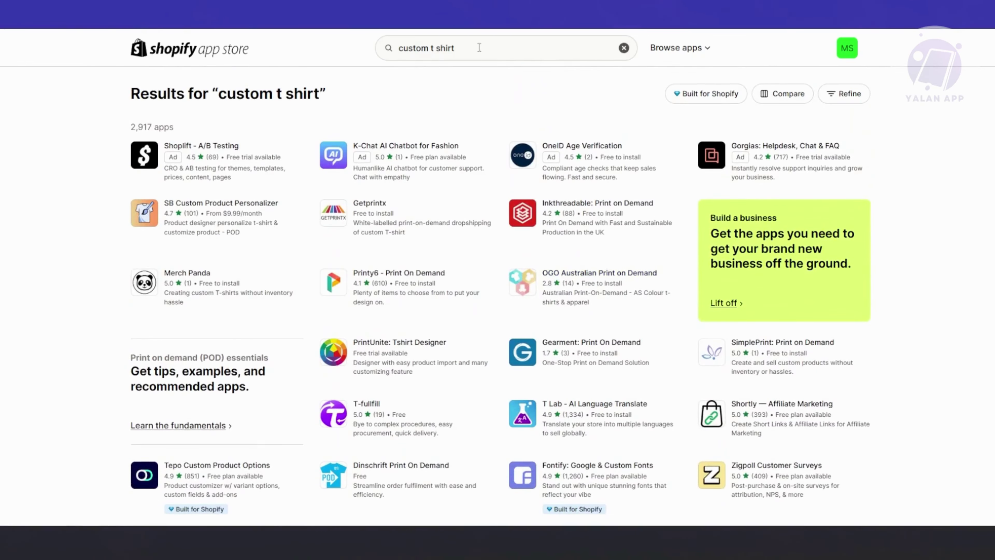
Step: Search the app store for "printful" and install Printful: Print on Demand on the store, approving its data access
{"action": "left_click_drag", "start_coordinate": [477, 47], "coordinate": [293, 50]}
{"action": "type", "text": "pri"}
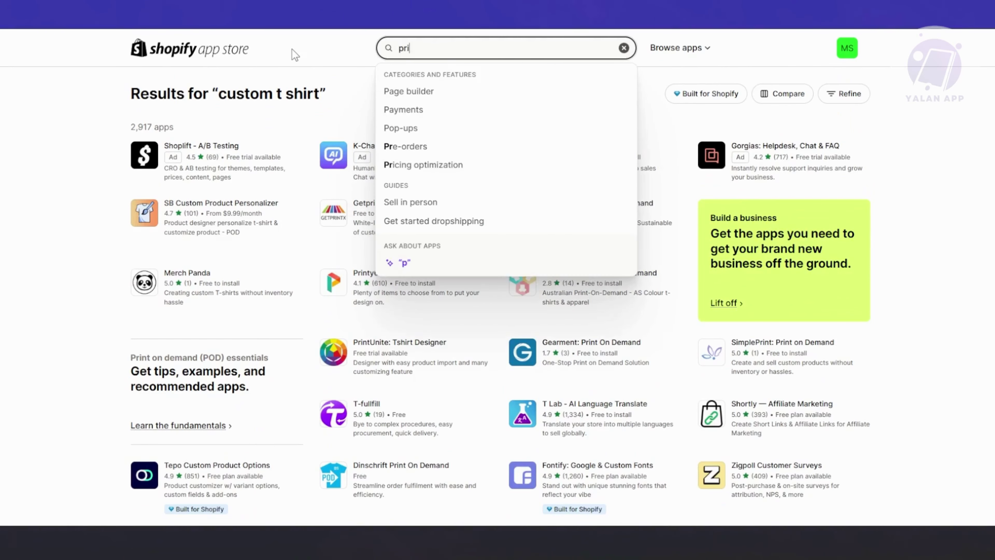
{"action": "type", "text": "ntful"}
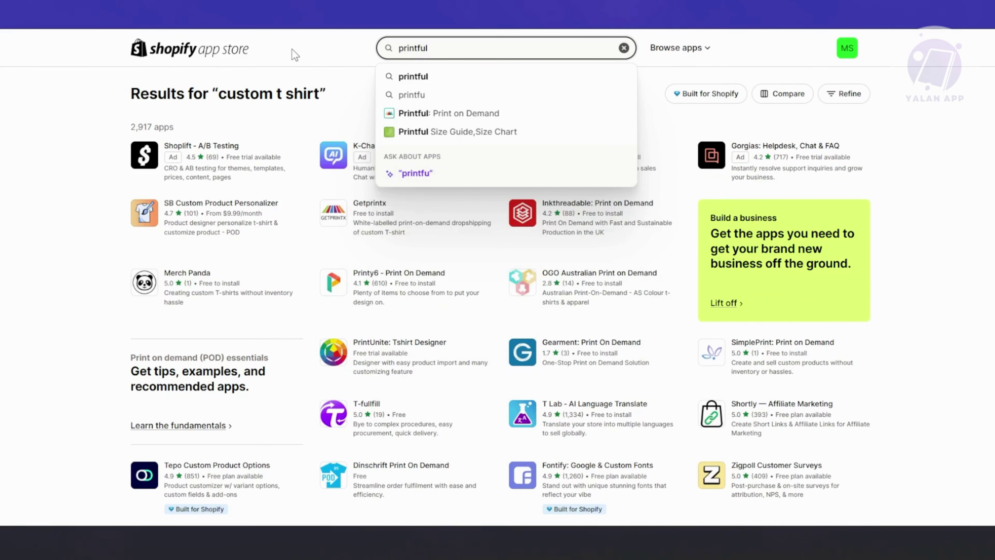
{"action": "key", "text": "Return"}
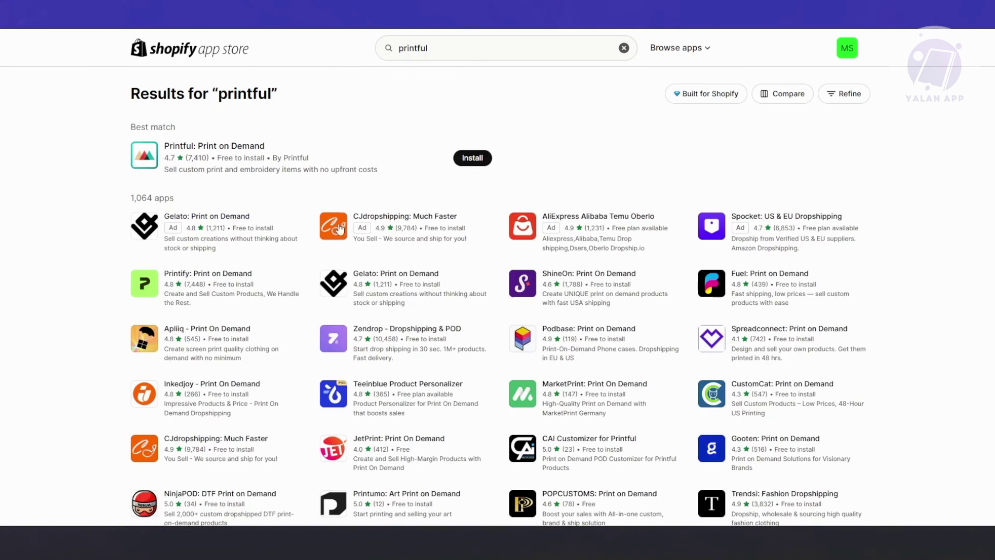
{"action": "left_click", "coordinate": [470, 159]}
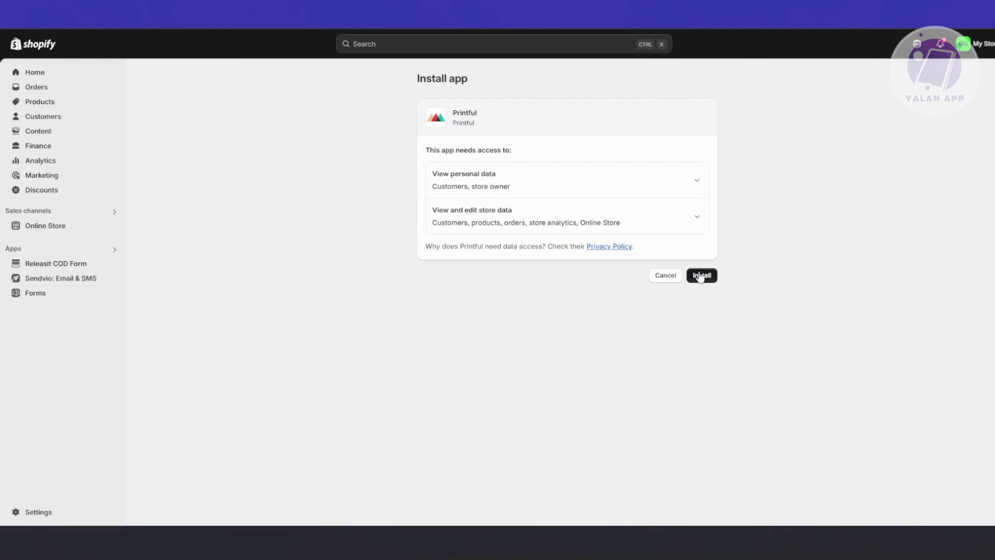
{"action": "left_click", "coordinate": [701, 276]}
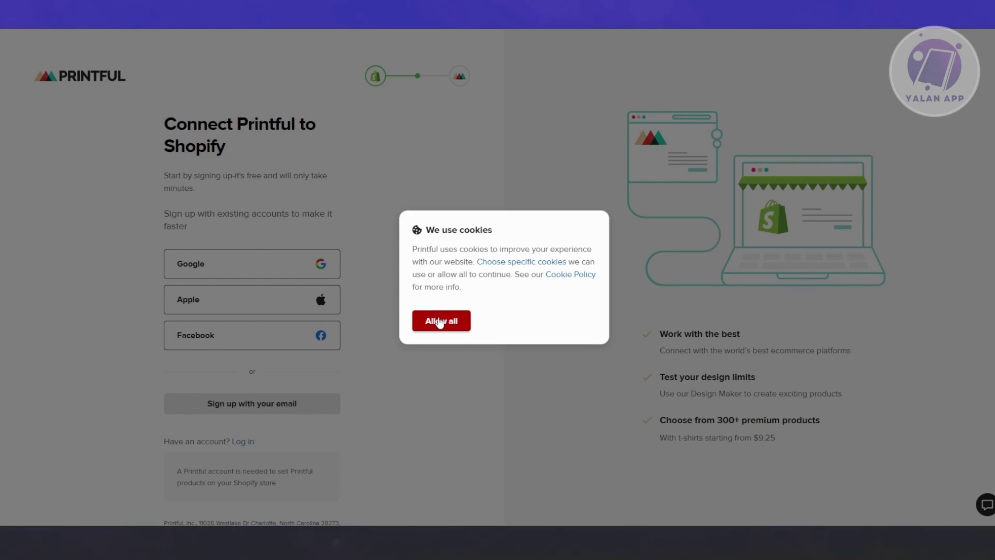
Step: Allow all cookies on the Printful site and sign up with the store owner's Google account
{"action": "left_click", "coordinate": [440, 322]}
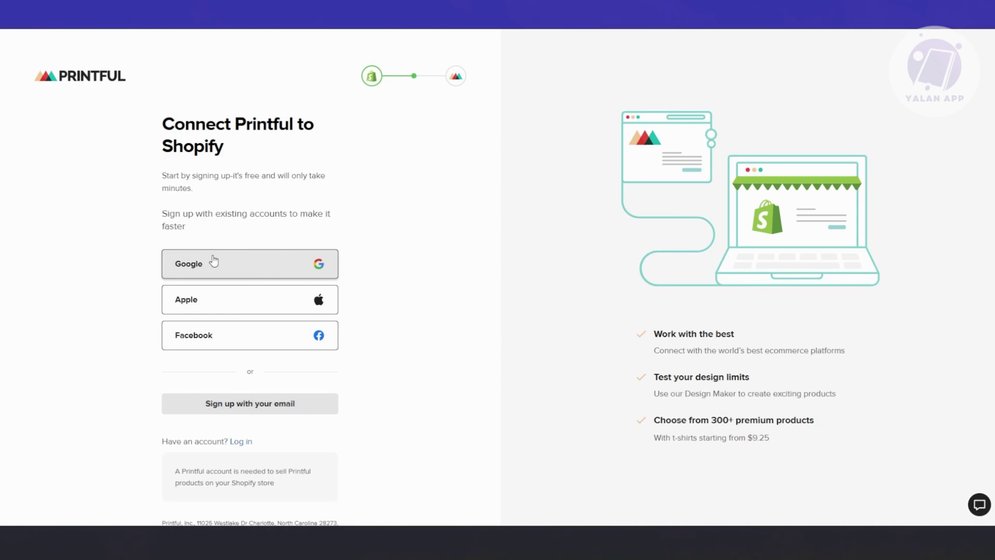
{"action": "left_click", "coordinate": [315, 270]}
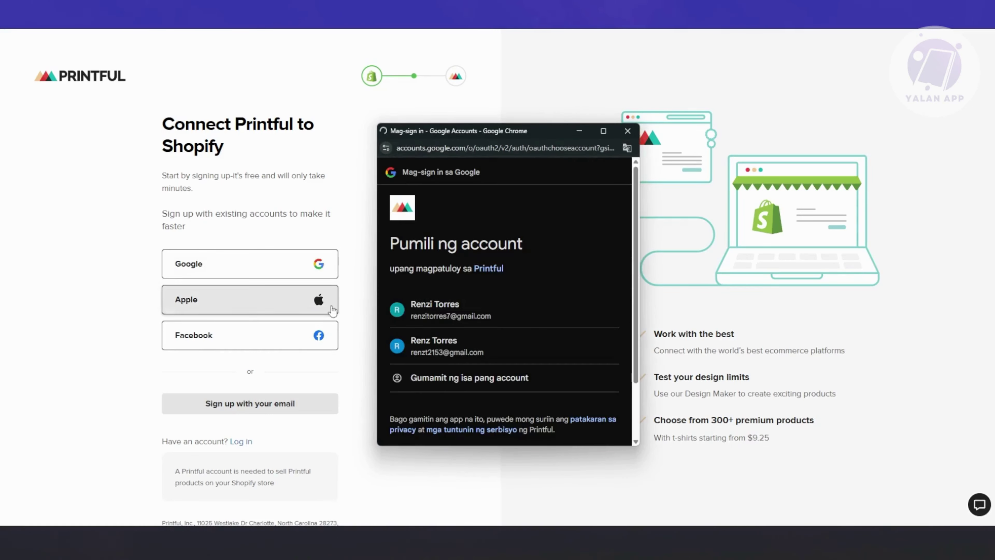
{"action": "left_click", "coordinate": [486, 319]}
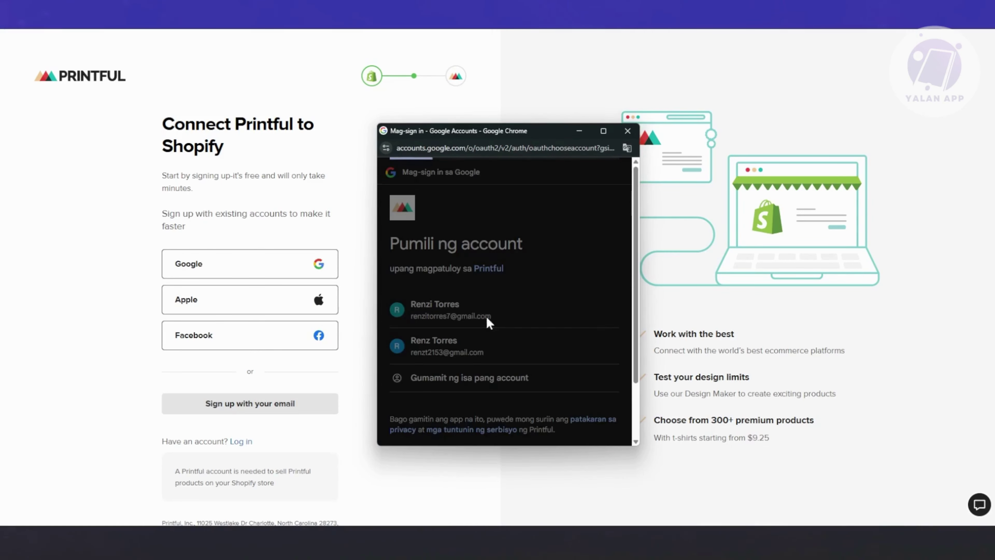
Step: Continue the Printful sign-up with a Google account, agree to the Terms of Service and Privacy Policy, and submit the form
{"action": "left_click", "coordinate": [579, 377]}
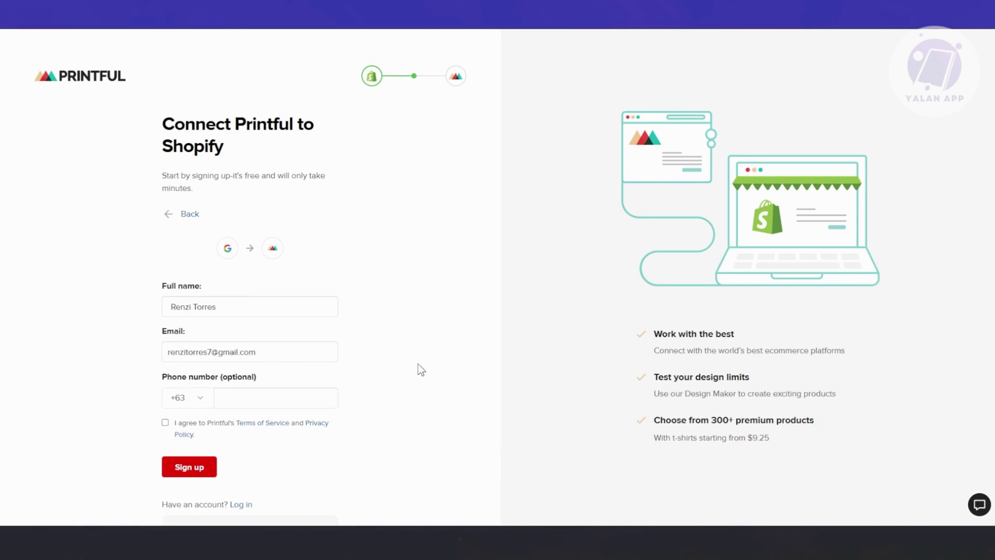
{"action": "scroll", "coordinate": [421, 370], "scroll_direction": "down", "scroll_amount": 3}
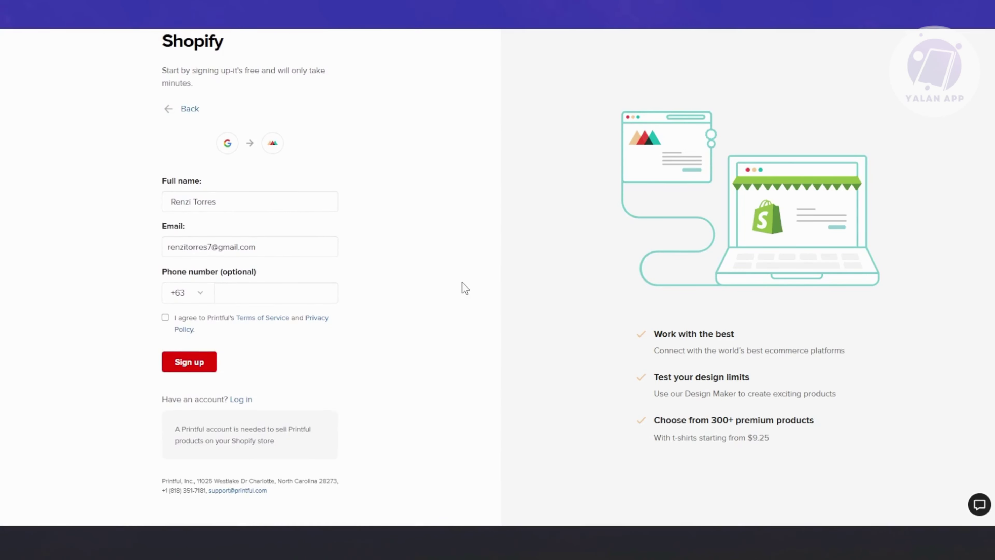
{"action": "left_click", "coordinate": [165, 318]}
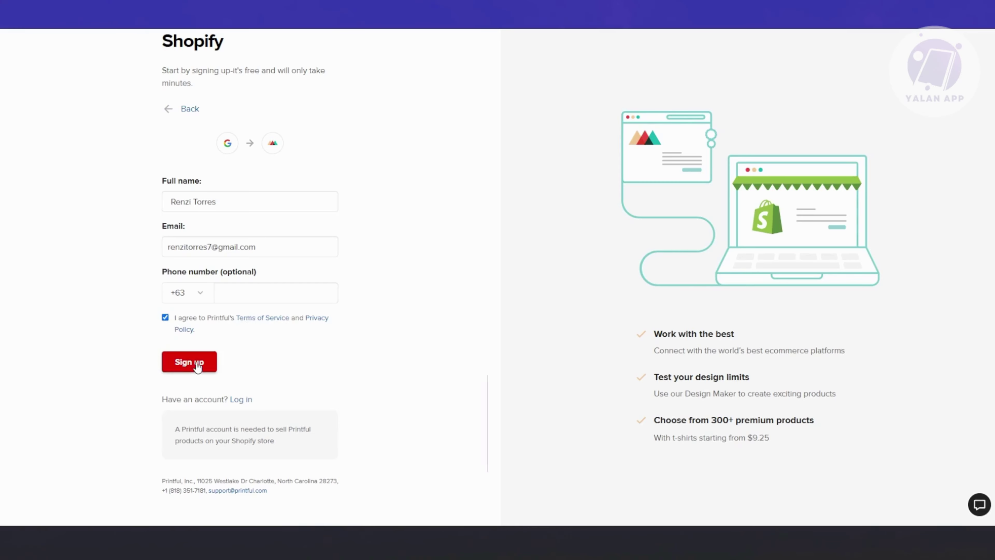
{"action": "left_click", "coordinate": [197, 364]}
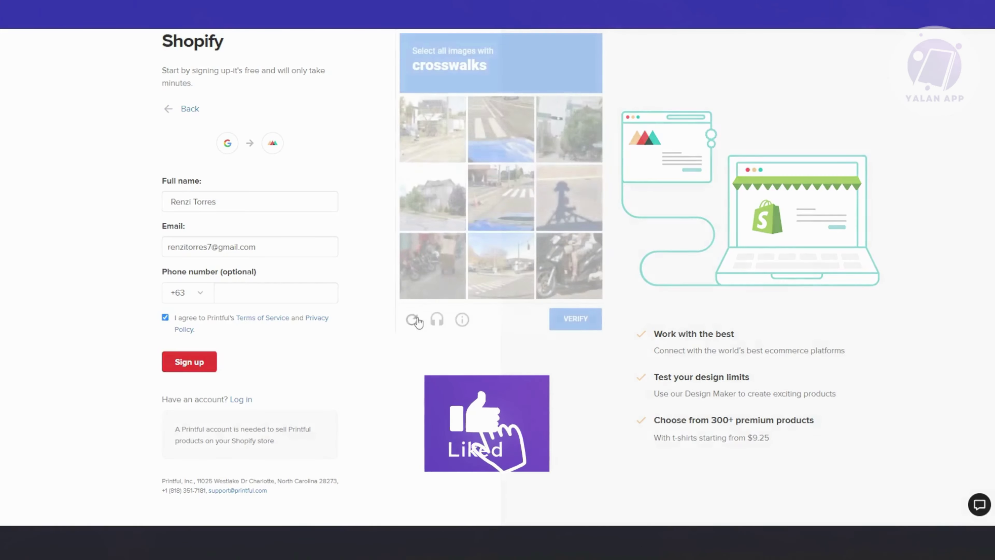
Step: Select the three crosswalk images in the picture challenge and submit them for verification
{"action": "left_click", "coordinate": [499, 131]}
{"action": "left_click", "coordinate": [500, 196]}
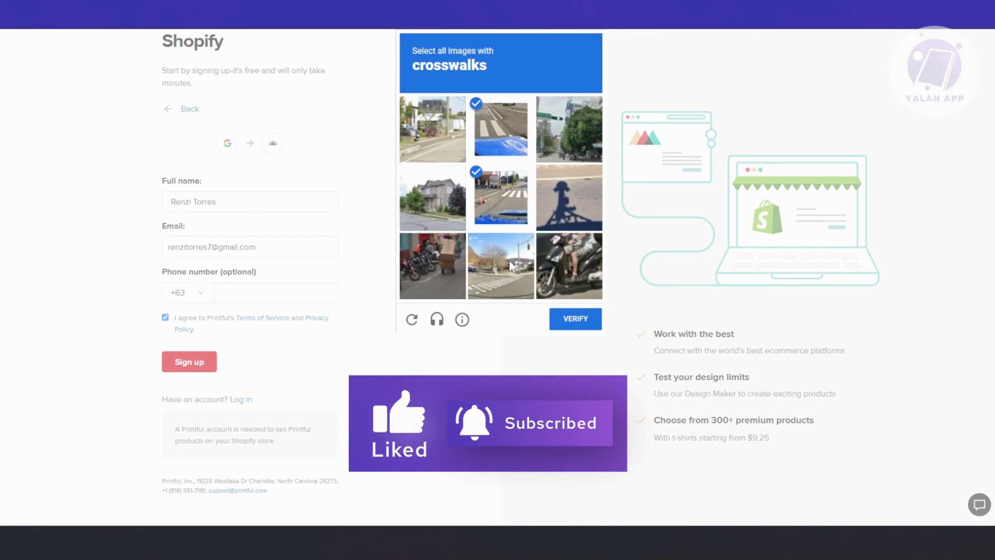
{"action": "left_click", "coordinate": [511, 263]}
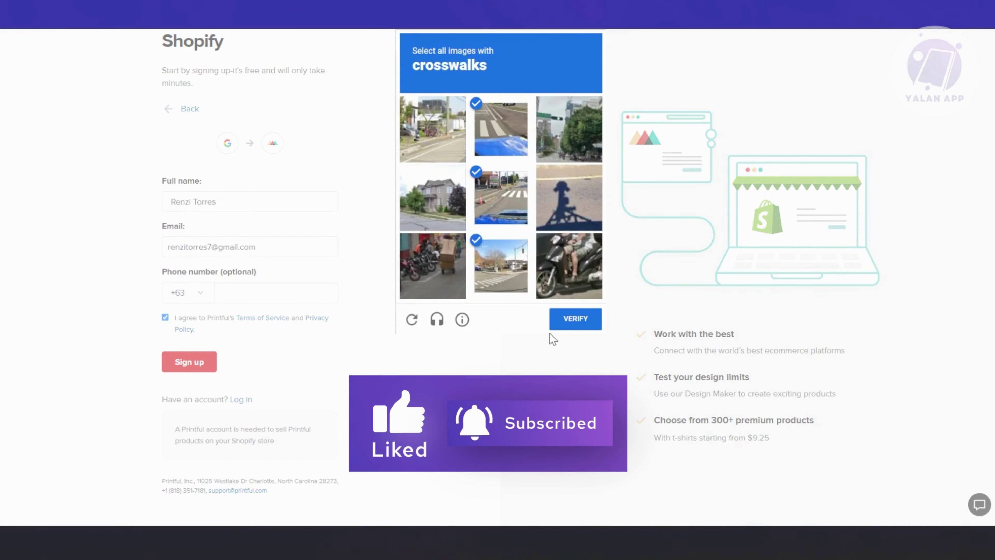
{"action": "left_click", "coordinate": [575, 318]}
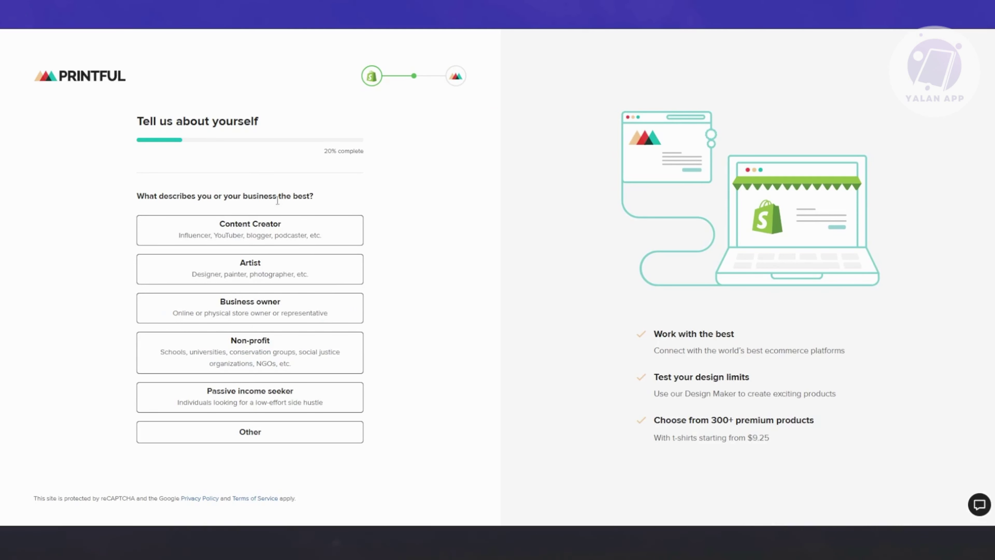
Step: Complete the business survey, answering Artist and 0 monthly ecommerce orders, and connect the Shopify store to the new Printful account
{"action": "left_click", "coordinate": [296, 283]}
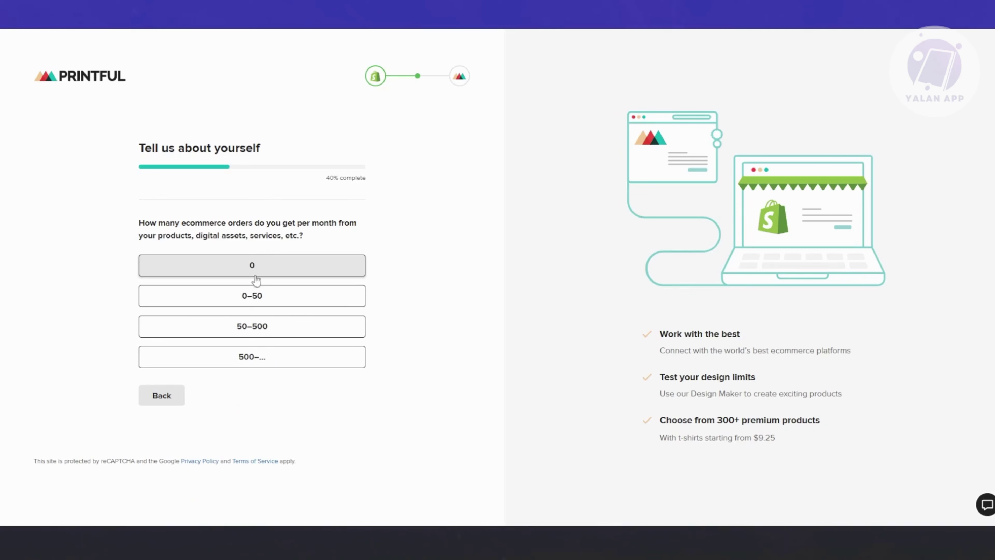
{"action": "left_click", "coordinate": [242, 266]}
{"action": "left_click", "coordinate": [235, 231]}
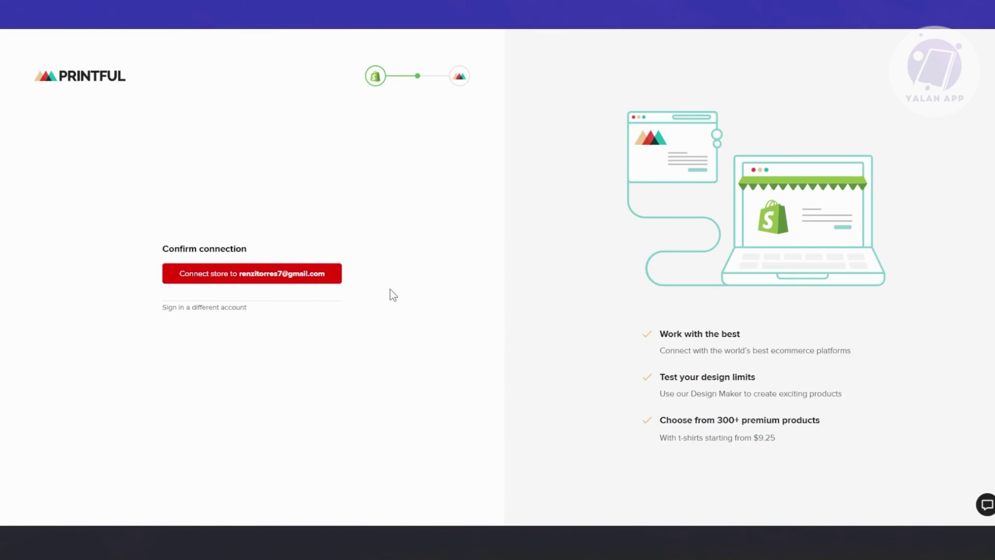
{"action": "left_click", "coordinate": [232, 275]}
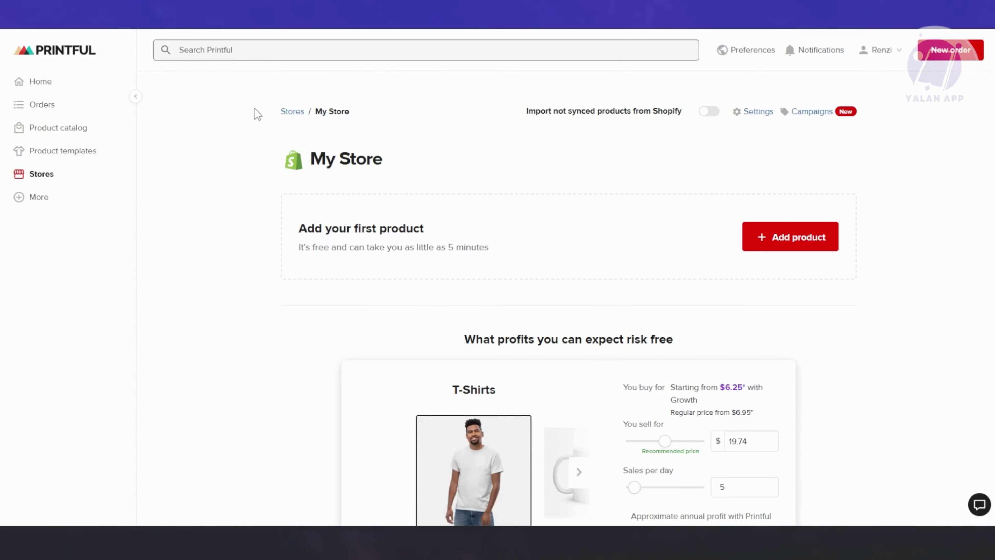
Step: Look over the My Store page, including the T-shirt profit estimate and the option to import unsynced Shopify products
{"action": "scroll", "coordinate": [253, 312], "scroll_direction": "down", "scroll_amount": 15}
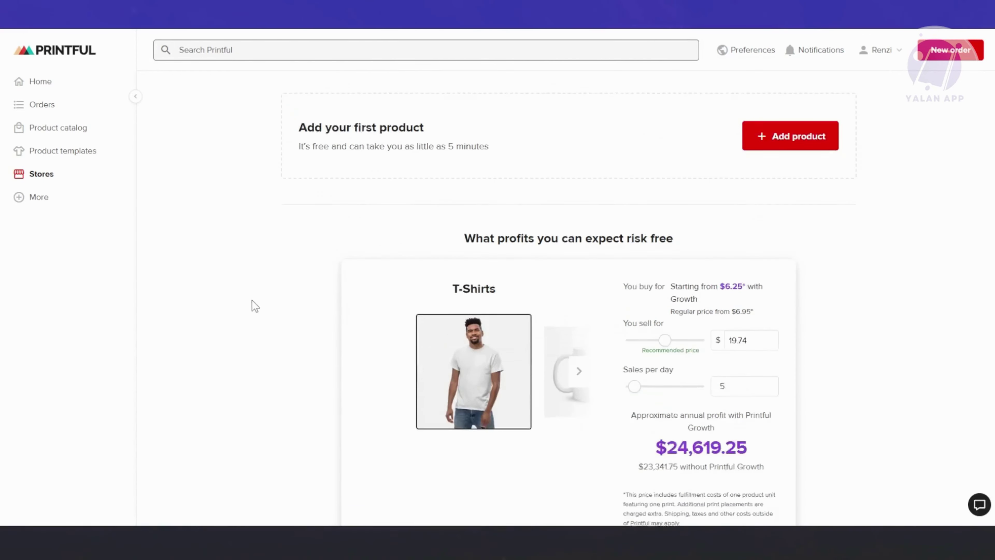
{"action": "scroll", "coordinate": [259, 298], "scroll_direction": "up", "scroll_amount": 6}
{"action": "scroll", "coordinate": [260, 296], "scroll_direction": "up", "scroll_amount": 8}
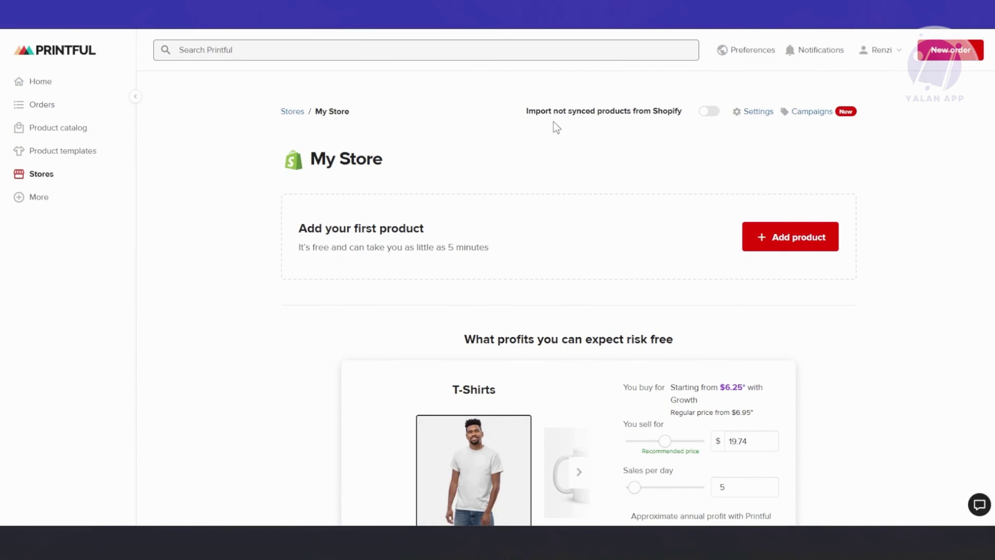
{"action": "mouse_move", "coordinate": [556, 121]}
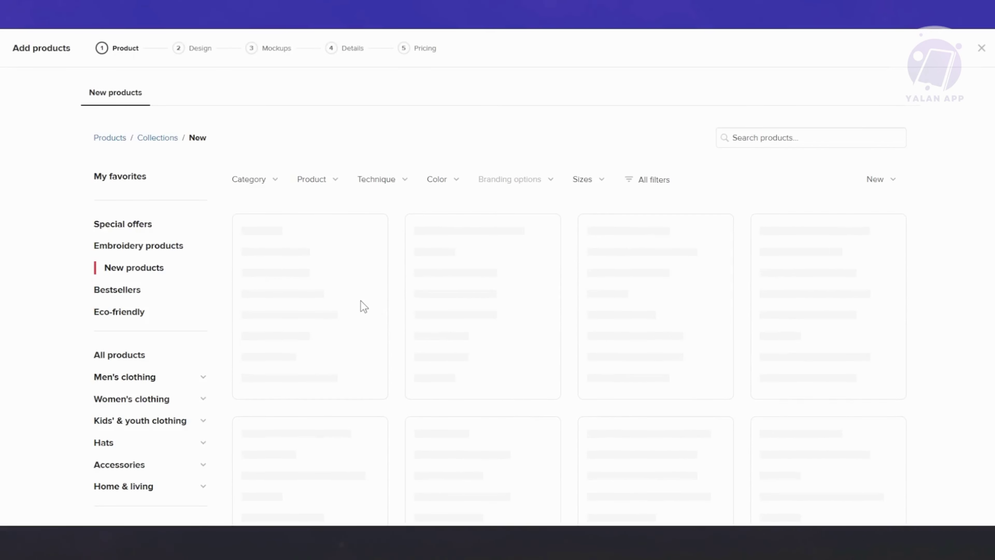
Step: Browse the New products collection for adding a product, including the items available in other regions
{"action": "scroll", "coordinate": [482, 302], "scroll_direction": "down", "scroll_amount": 2}
{"action": "scroll", "coordinate": [318, 318], "scroll_direction": "down", "scroll_amount": 4}
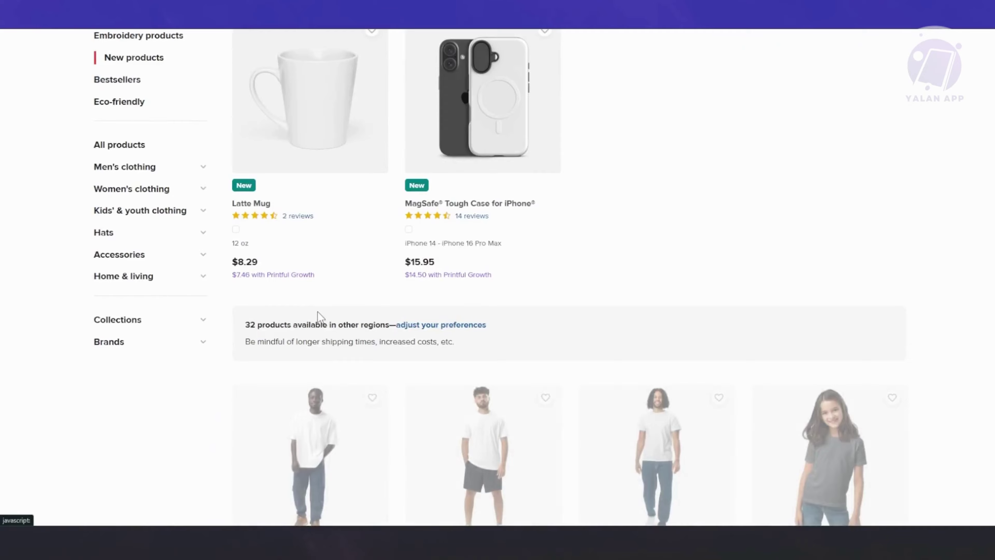
{"action": "scroll", "coordinate": [318, 318], "scroll_direction": "up", "scroll_amount": 2}
{"action": "scroll", "coordinate": [317, 364], "scroll_direction": "down", "scroll_amount": 5}
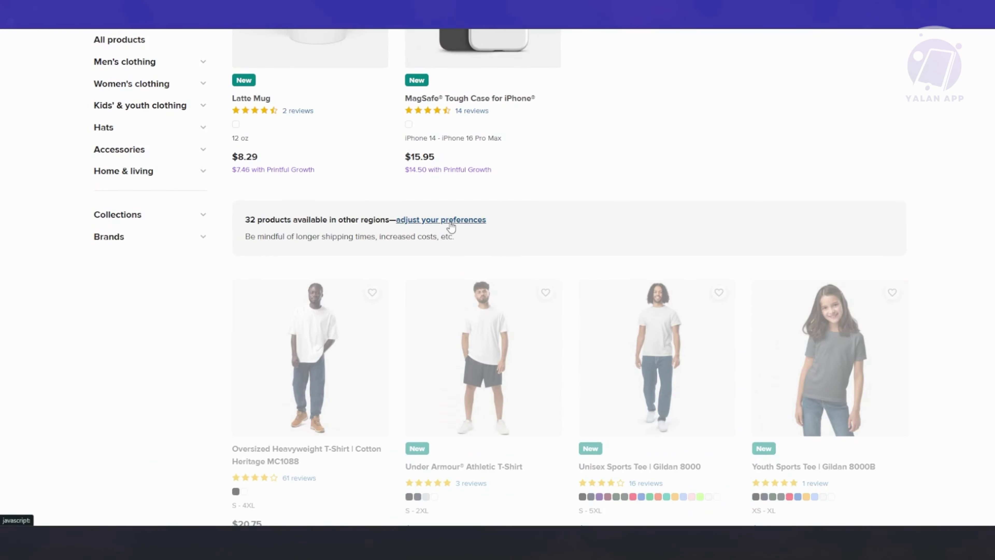
{"action": "scroll", "coordinate": [334, 302], "scroll_direction": "up", "scroll_amount": 4}
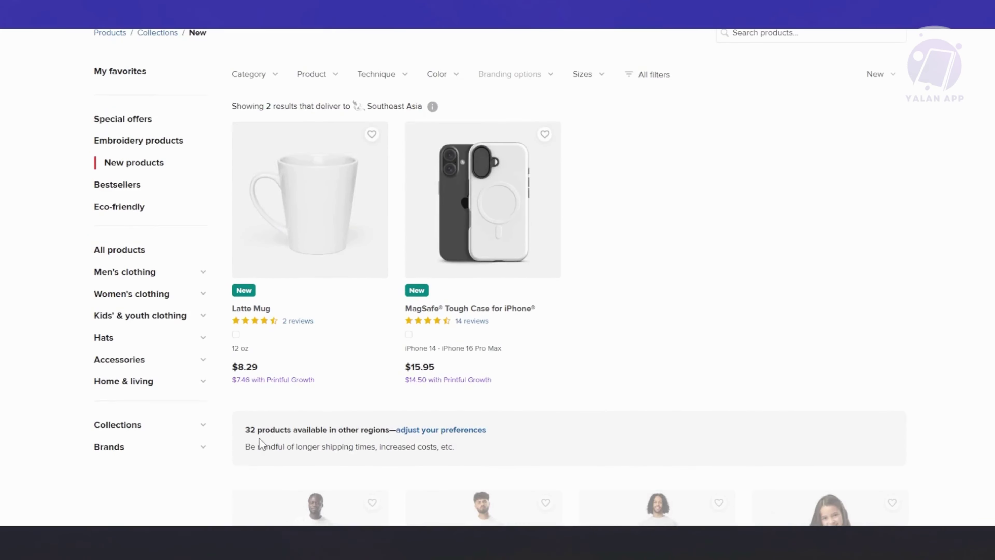
{"action": "scroll", "coordinate": [259, 437], "scroll_direction": "up", "scroll_amount": 2}
{"action": "scroll", "coordinate": [280, 402], "scroll_direction": "down", "scroll_amount": 5}
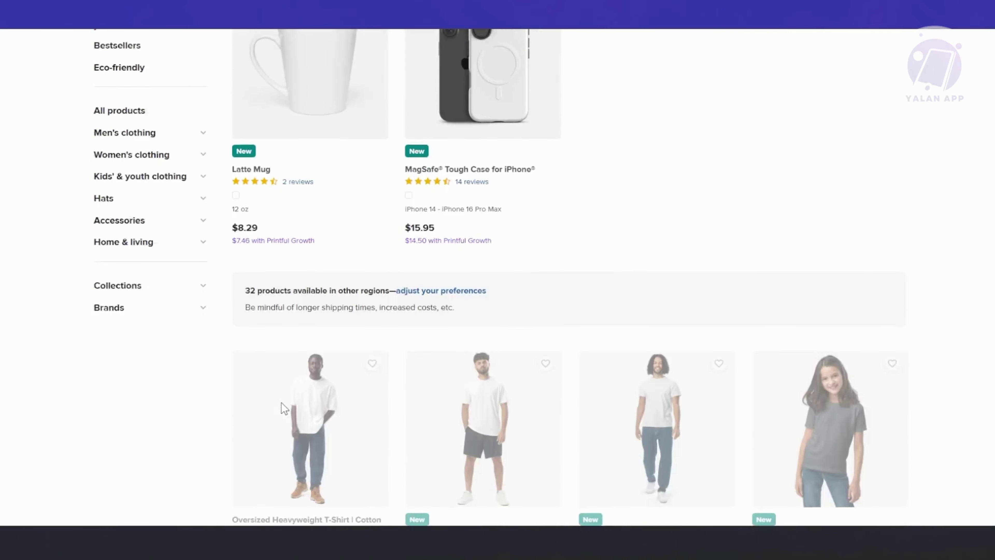
{"action": "scroll", "coordinate": [281, 402], "scroll_direction": "up", "scroll_amount": 5}
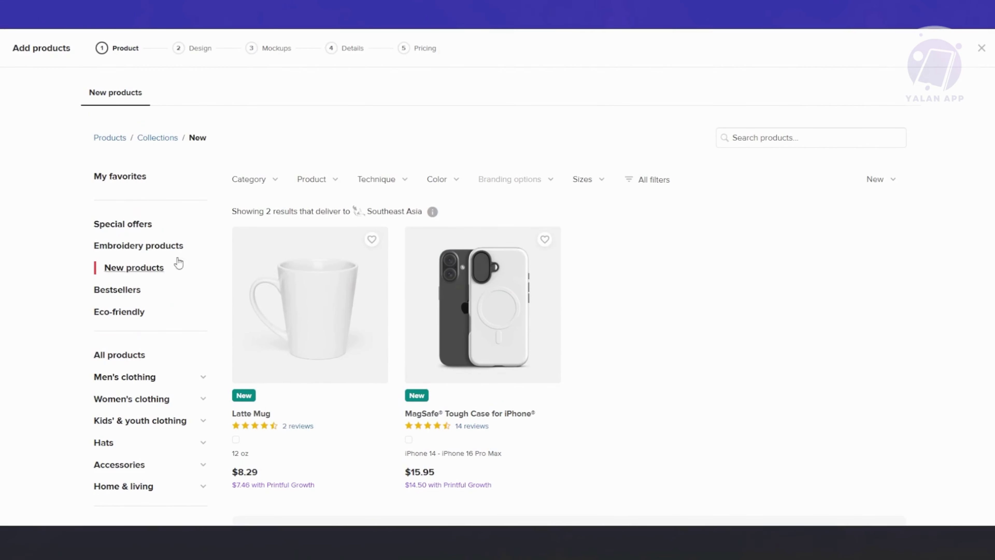
Step: Filter the catalog to men's T-shirts and choose the Adult Quality Tee | United Athle 5001-01
{"action": "left_click", "coordinate": [123, 377]}
{"action": "scroll", "coordinate": [193, 309], "scroll_direction": "down", "scroll_amount": 2}
{"action": "left_click", "coordinate": [124, 328]}
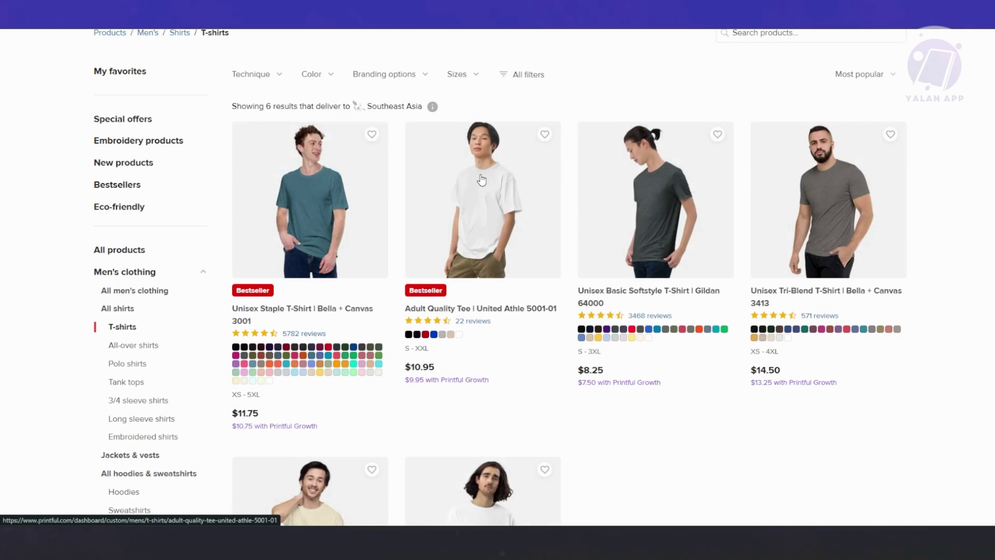
{"action": "left_click", "coordinate": [461, 252]}
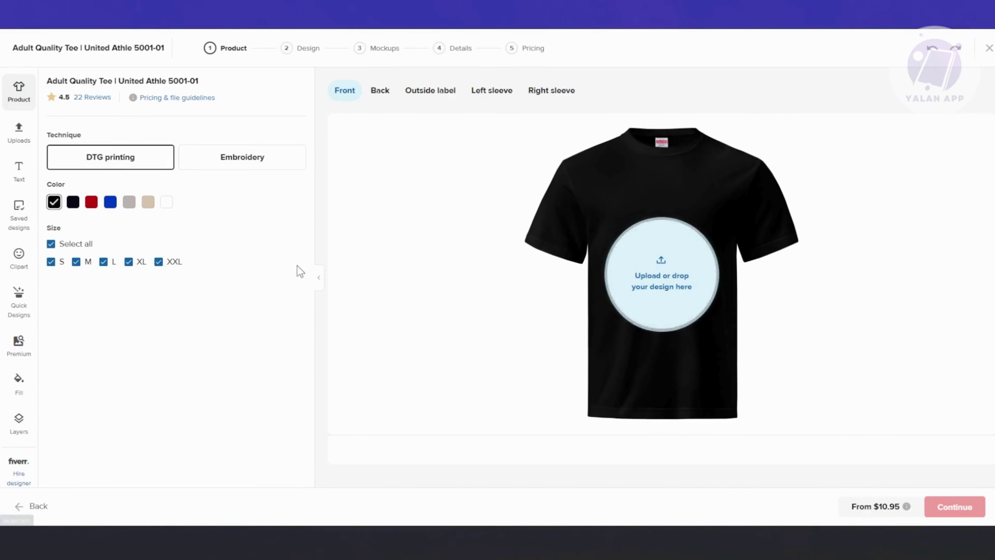
Step: Add the yellow "Your text here" preset to the shirt's front and move it up to the upper chest
{"action": "left_click", "coordinate": [27, 171]}
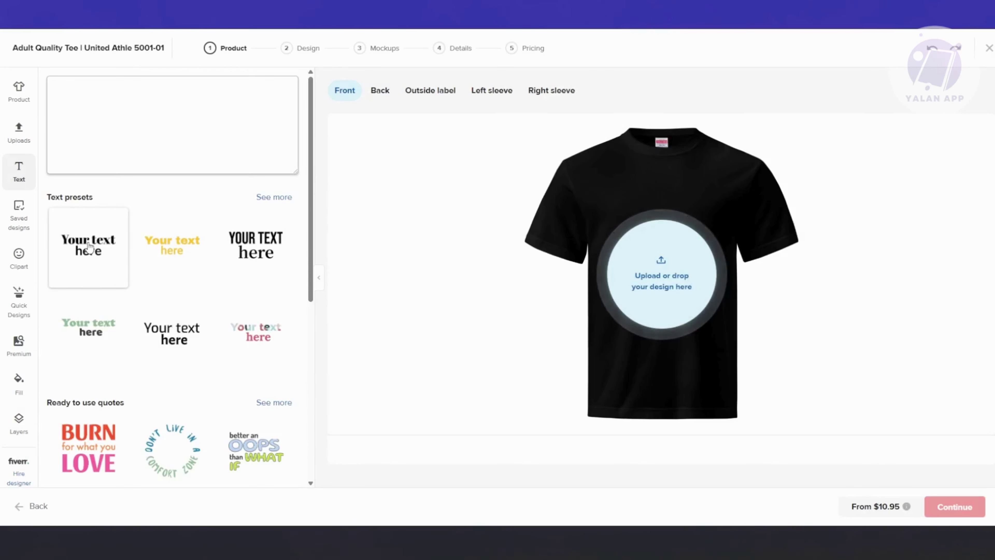
{"action": "left_click_drag", "start_coordinate": [171, 247], "coordinate": [664, 266]}
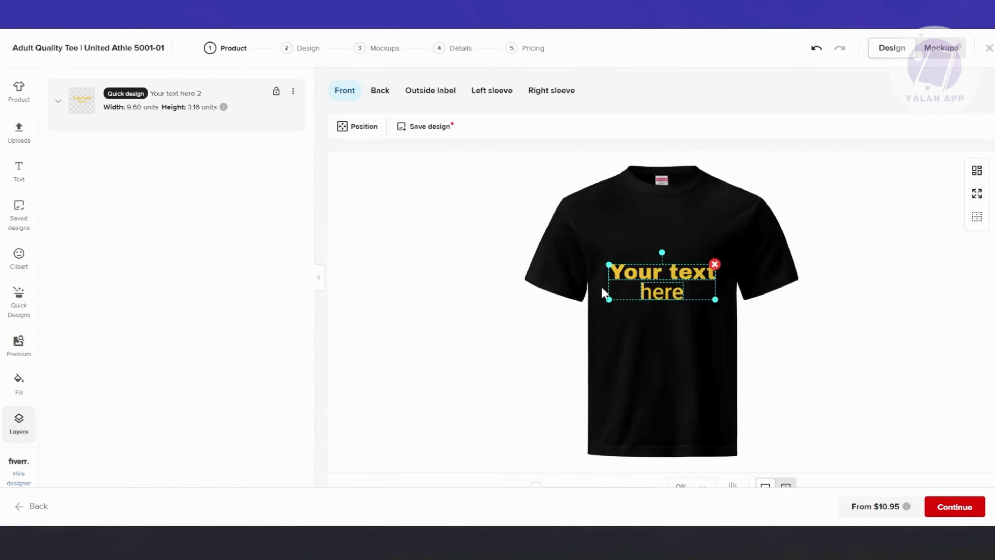
{"action": "mouse_move", "coordinate": [664, 280]}
{"action": "left_mouse_down"}
{"action": "mouse_move", "coordinate": [672, 240]}
{"action": "mouse_move", "coordinate": [665, 274]}
{"action": "left_mouse_up"}
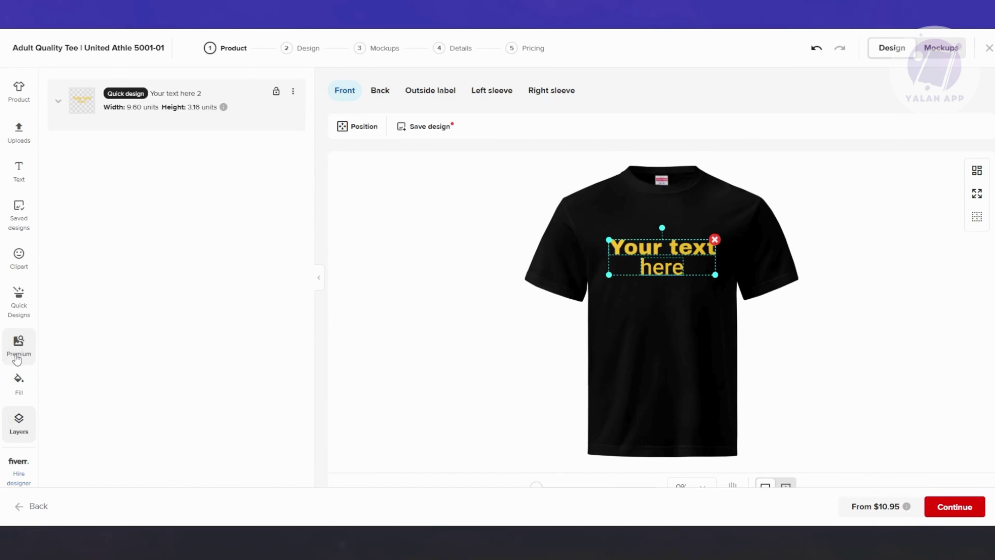
Step: Add the Melting Smiley Face clipart, enlarge it to about 6.99 by 7.88 units and centre it below the text
{"action": "left_click", "coordinate": [14, 275]}
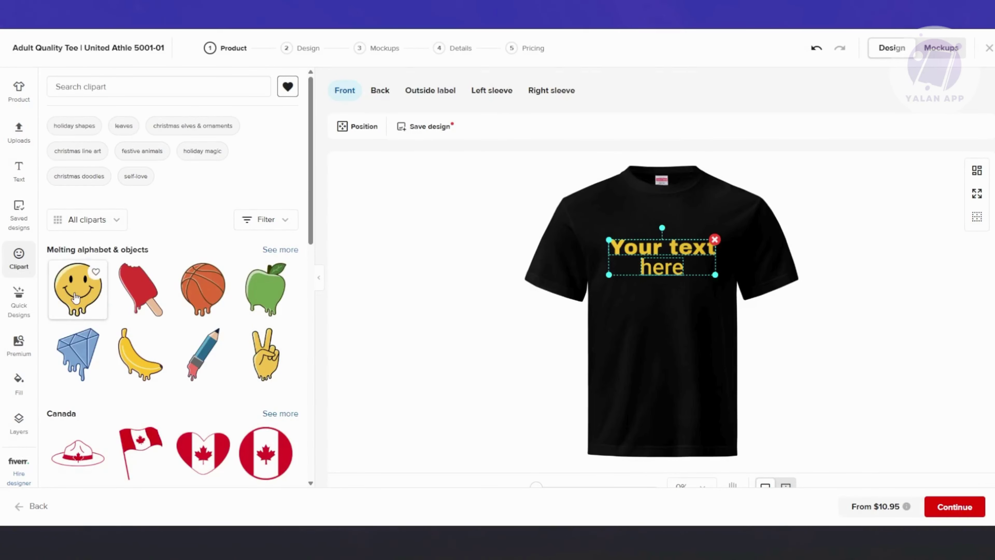
{"action": "left_click_drag", "start_coordinate": [78, 289], "coordinate": [690, 366]}
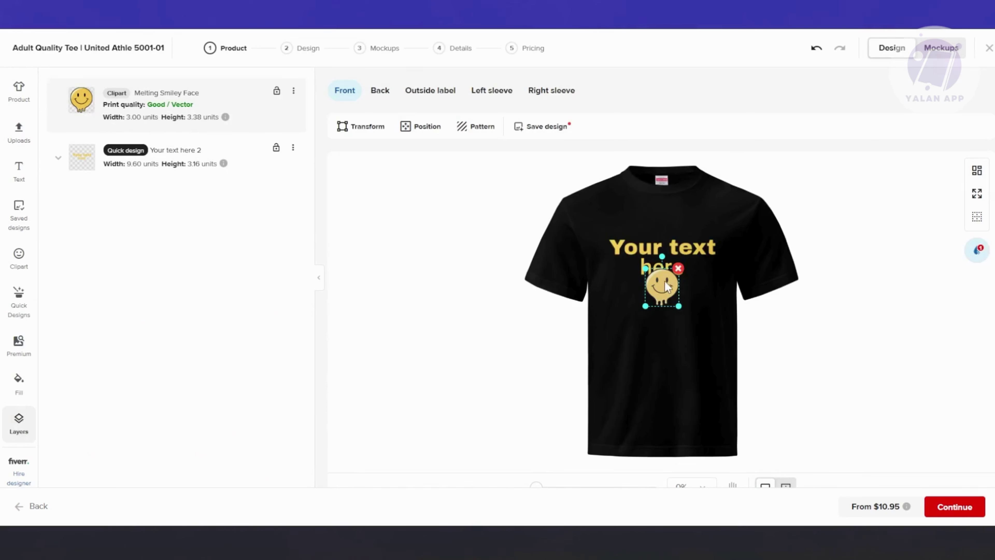
{"action": "left_click_drag", "start_coordinate": [665, 281], "coordinate": [693, 340]}
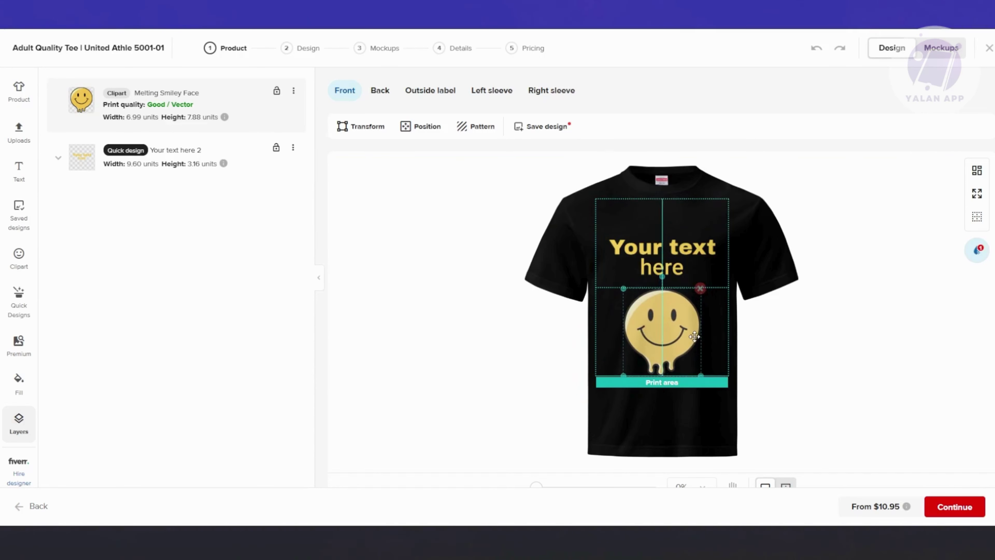
Step: Replace the "Your text" line of the shirt design with "I AM HAPPY"
{"action": "left_click", "coordinate": [680, 264]}
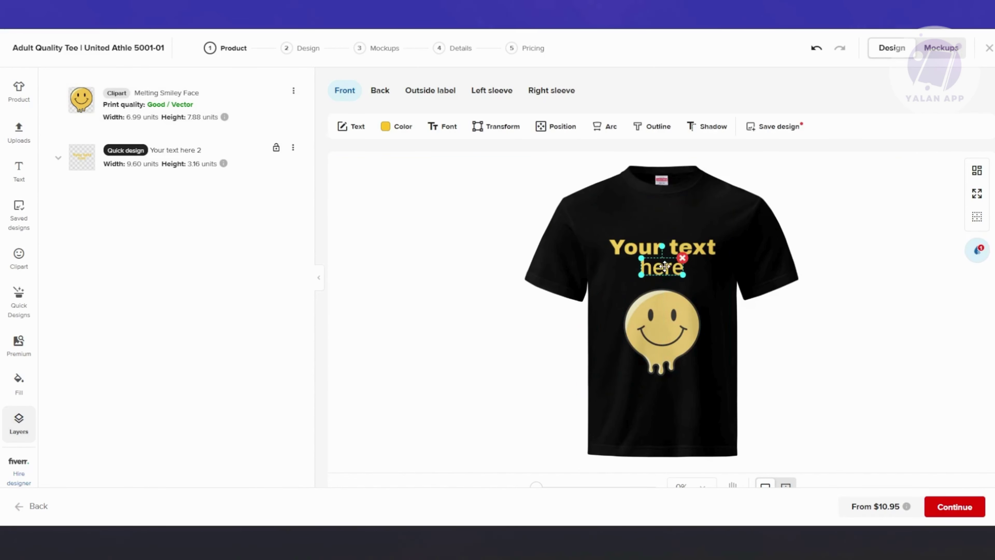
{"action": "left_click", "coordinate": [700, 249]}
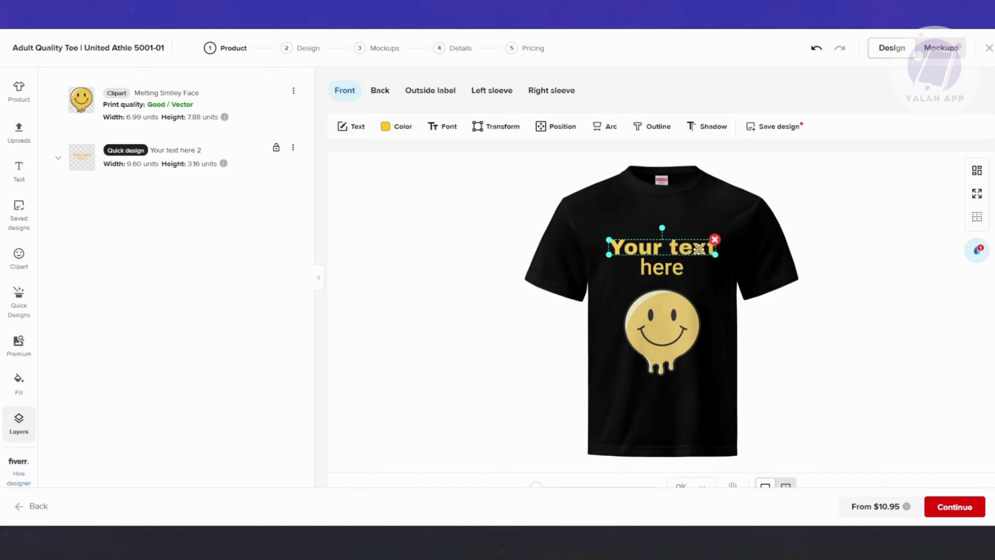
{"action": "left_click", "coordinate": [699, 249]}
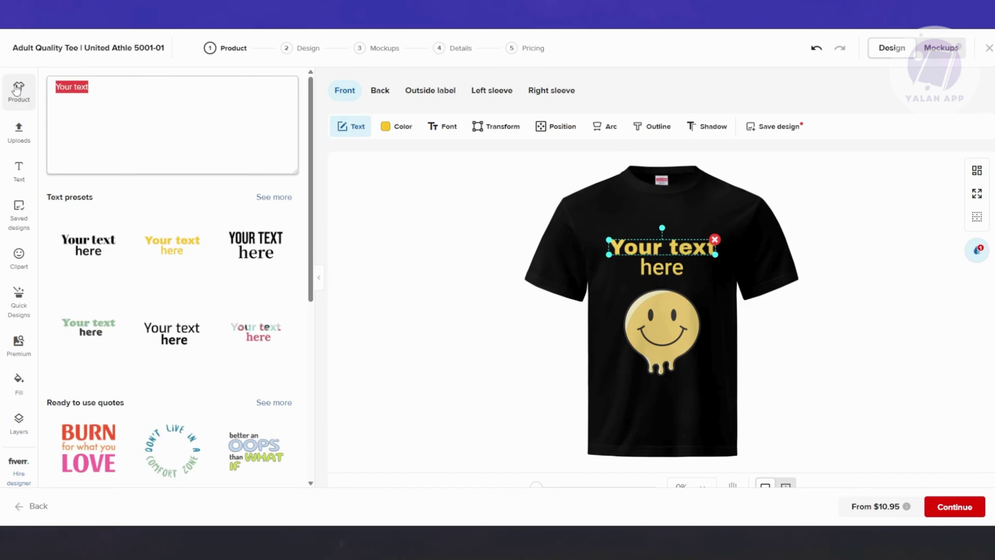
{"action": "key", "text": "BackSpace"}
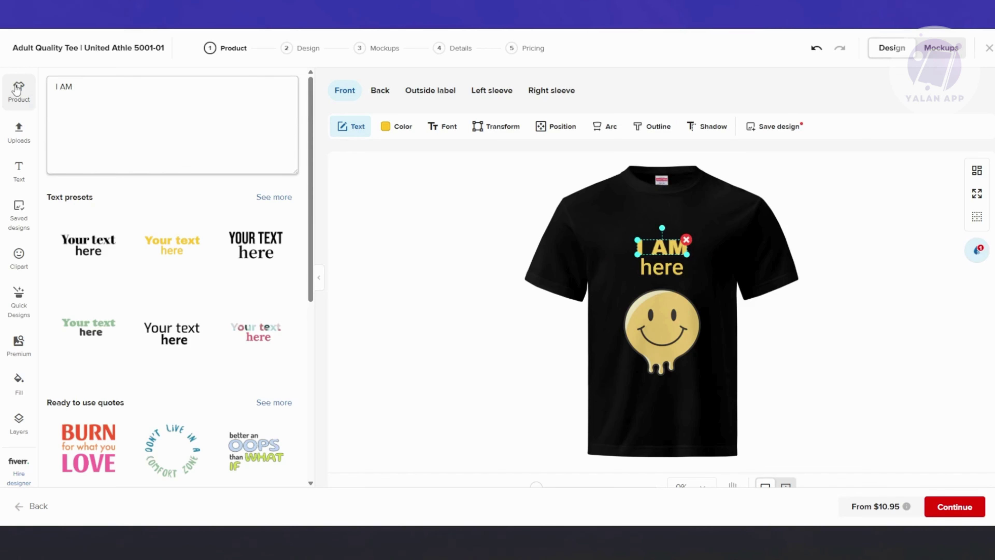
{"action": "type", "text": "PPU"}
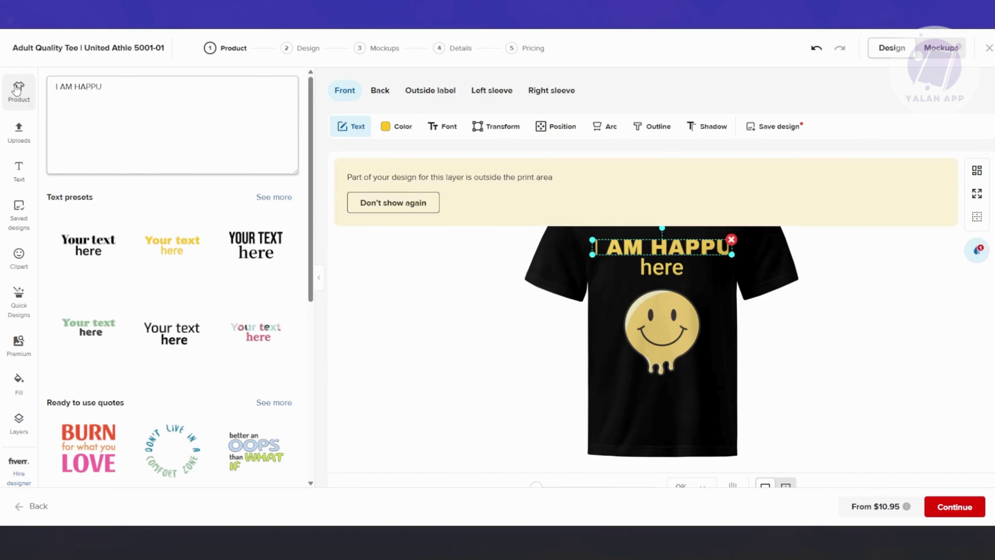
{"action": "key", "text": "BackSpace"}
{"action": "type", "text": "Y"}
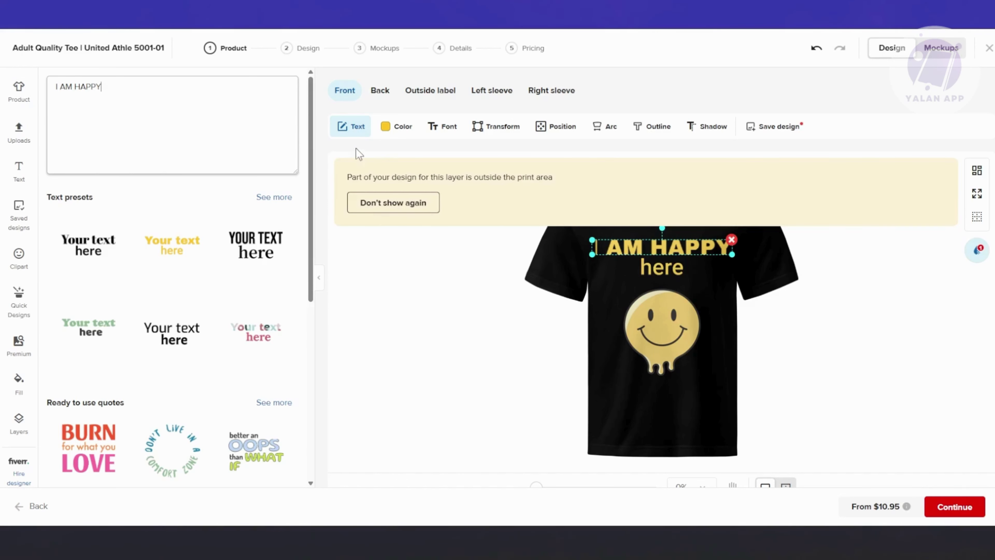
{"action": "left_click", "coordinate": [655, 288]}
{"action": "left_click", "coordinate": [646, 248]}
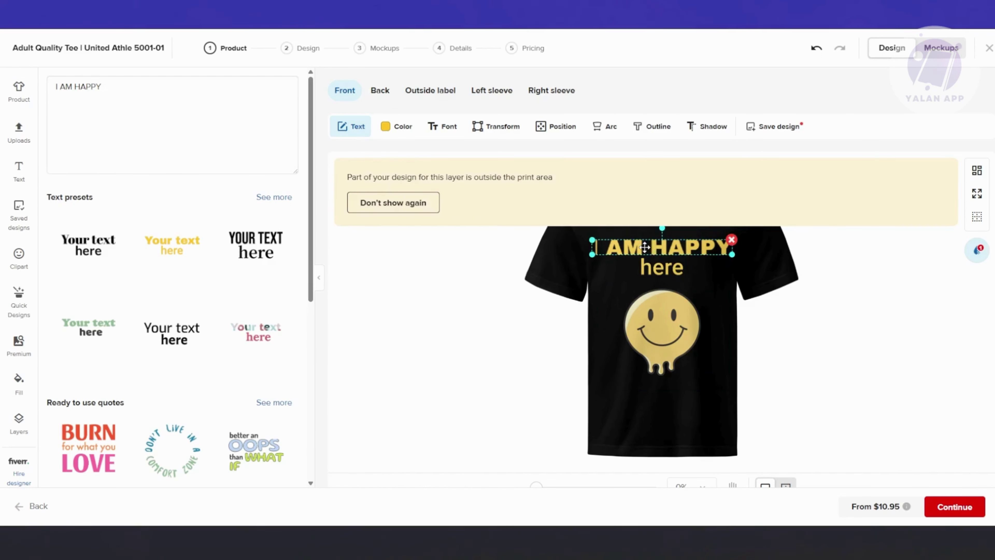
{"action": "triple_click", "coordinate": [182, 110]}
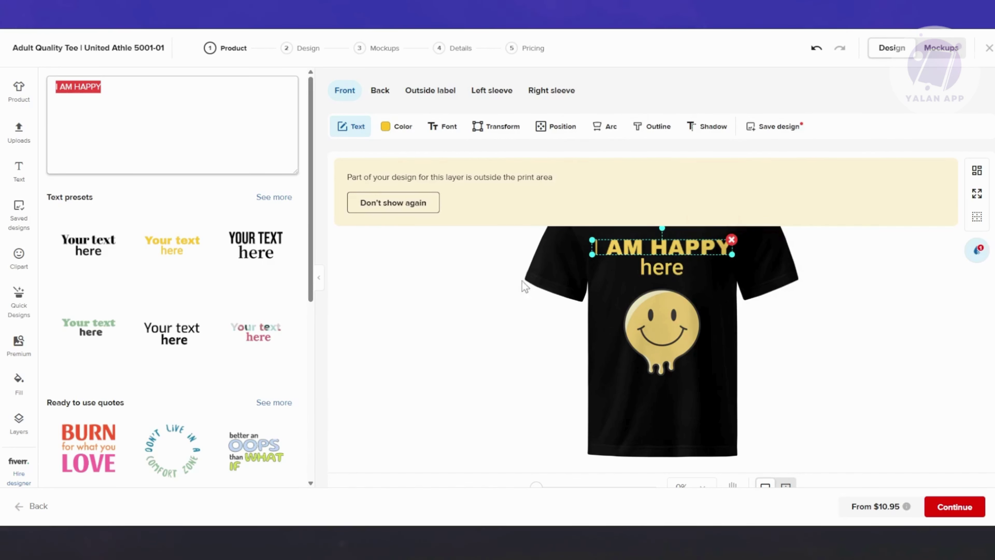
{"action": "scroll", "coordinate": [702, 395], "scroll_direction": "down", "scroll_amount": 1}
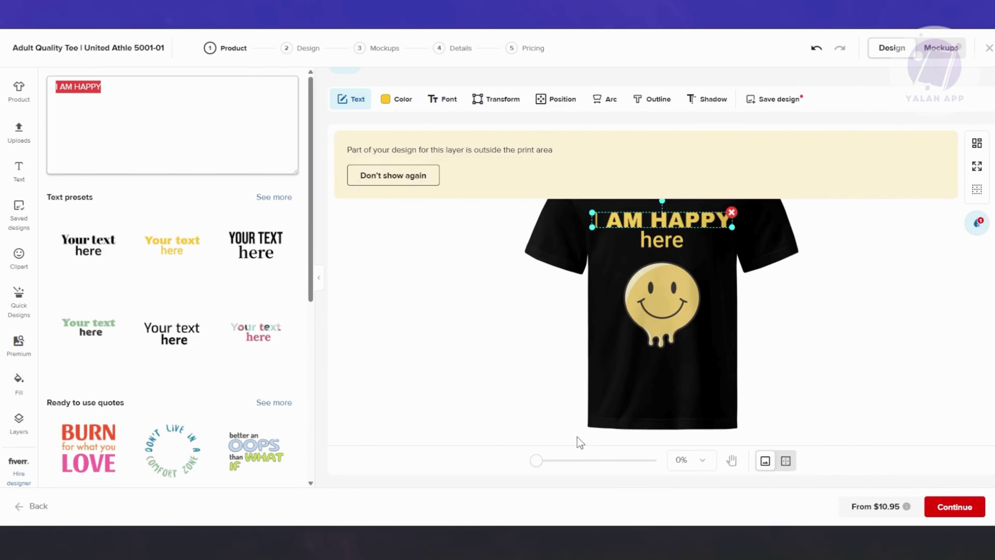
Step: Dismiss the pan tip and print-area notice, shrink the "I AM HAPPY" line to fit the print area, and nudge "here" and the smiley slightly upward
{"action": "mouse_move", "coordinate": [537, 462]}
{"action": "left_mouse_down"}
{"action": "mouse_move", "coordinate": [584, 460]}
{"action": "mouse_move", "coordinate": [526, 464]}
{"action": "left_mouse_up"}
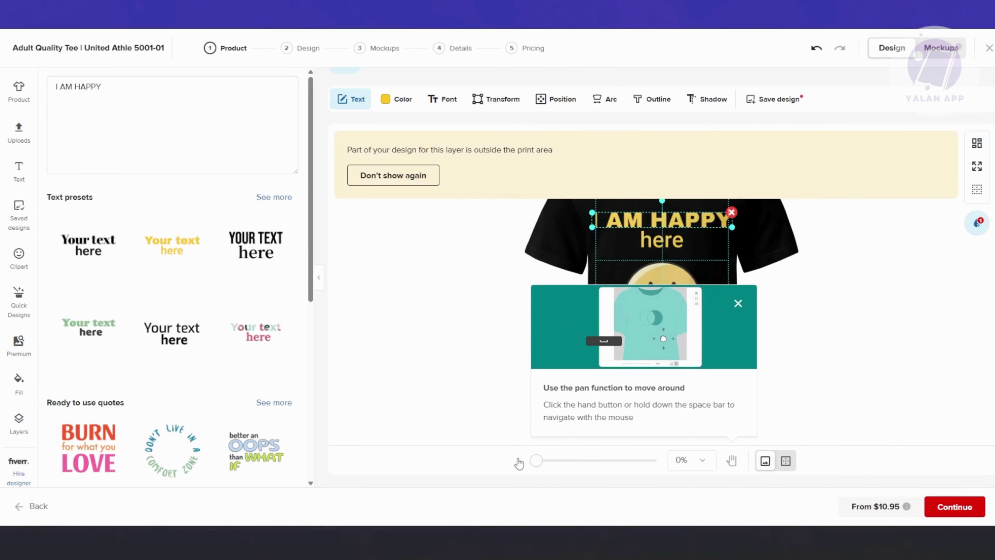
{"action": "left_click", "coordinate": [740, 313]}
{"action": "left_click", "coordinate": [394, 182]}
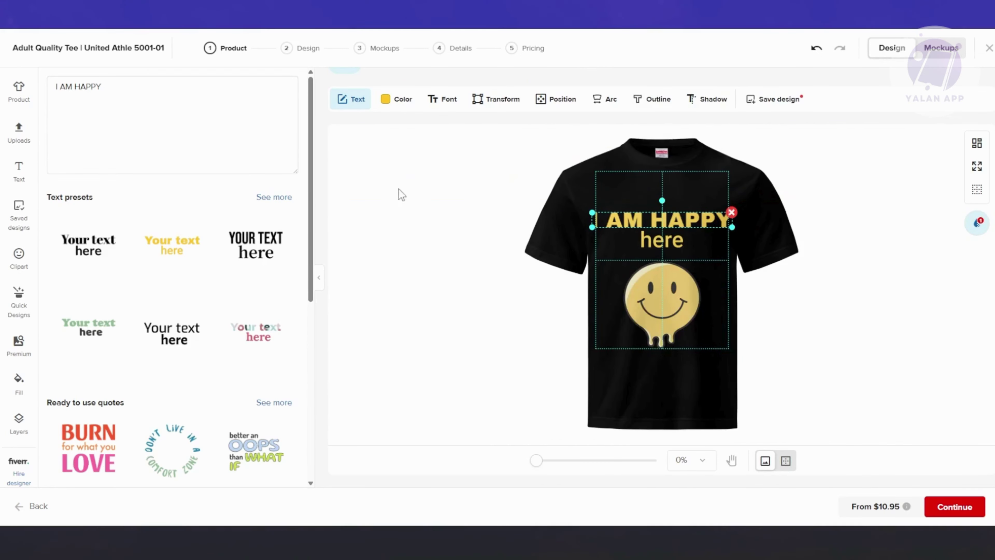
{"action": "scroll", "coordinate": [540, 307], "scroll_direction": "up", "scroll_amount": 1}
{"action": "left_click_drag", "start_coordinate": [592, 240], "coordinate": [615, 239]}
{"action": "left_click", "coordinate": [667, 265]}
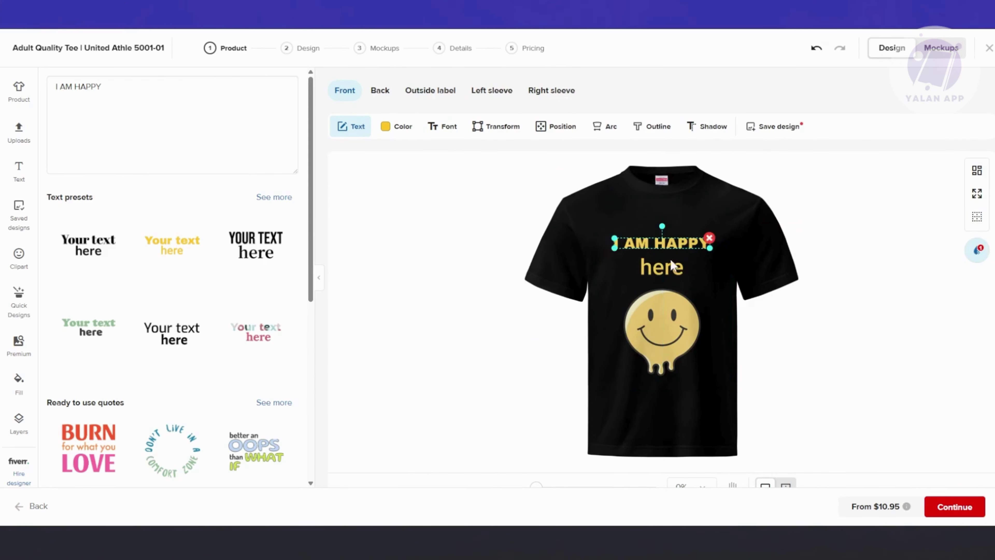
{"action": "left_click", "coordinate": [672, 330]}
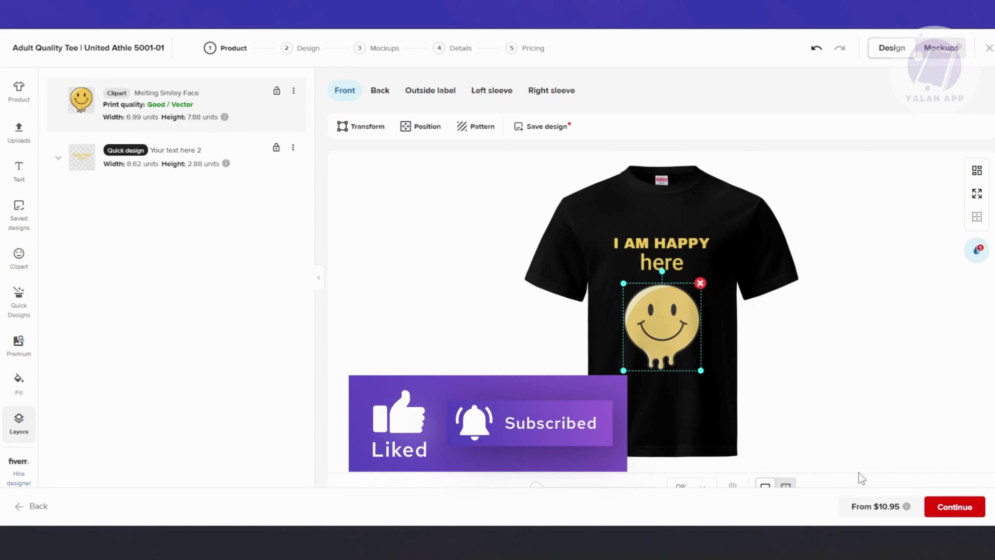
Step: Check the shirt's price breakdown, accept the design and choose basic mockups for the product images
{"action": "mouse_move", "coordinate": [890, 514]}
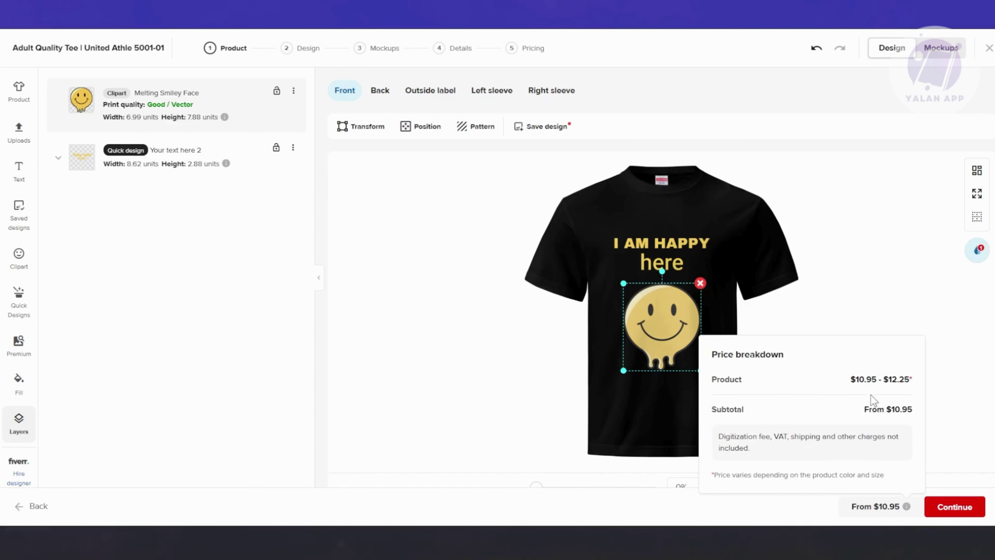
{"action": "left_click", "coordinate": [957, 506]}
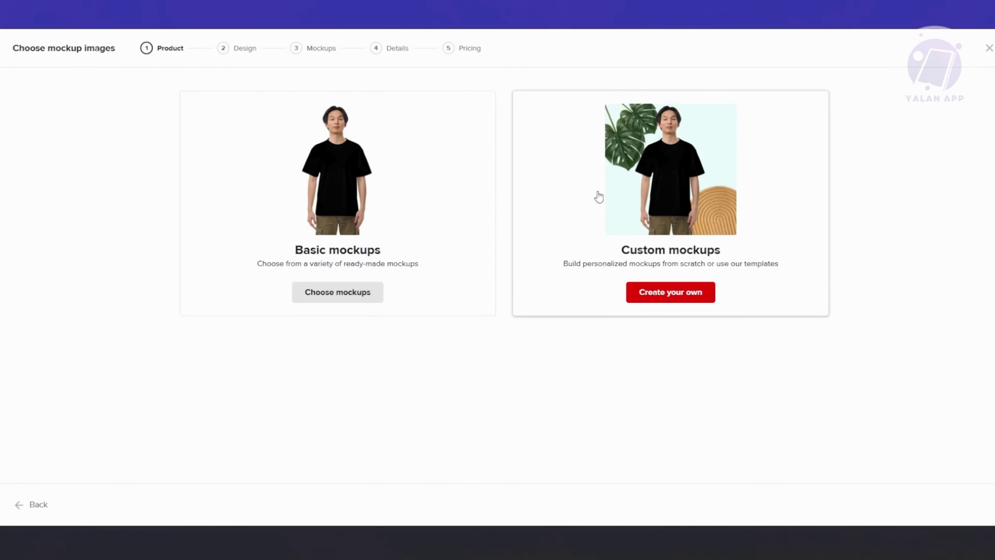
{"action": "left_click", "coordinate": [340, 297]}
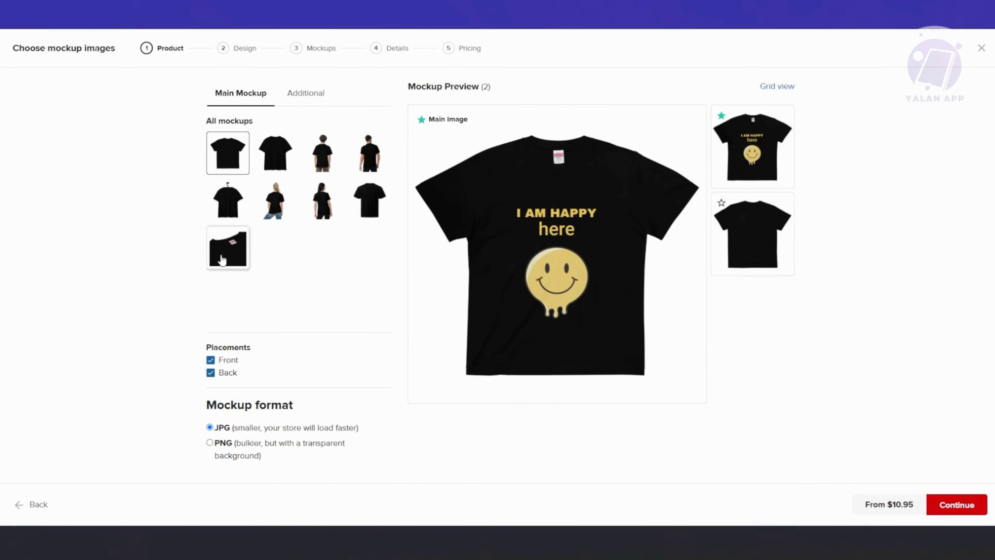
Step: Try several main mockup styles, including the male model, and select the plain shirt mockup offering Front, Back, Left and Right placements
{"action": "left_click", "coordinate": [322, 200]}
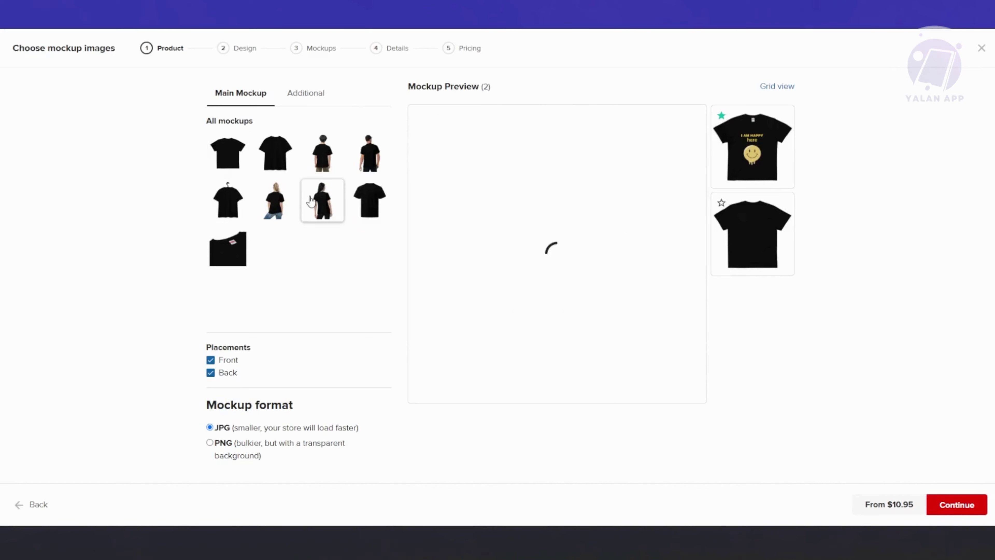
{"action": "left_click", "coordinate": [321, 165]}
{"action": "left_click", "coordinate": [229, 159]}
{"action": "left_click", "coordinate": [371, 166]}
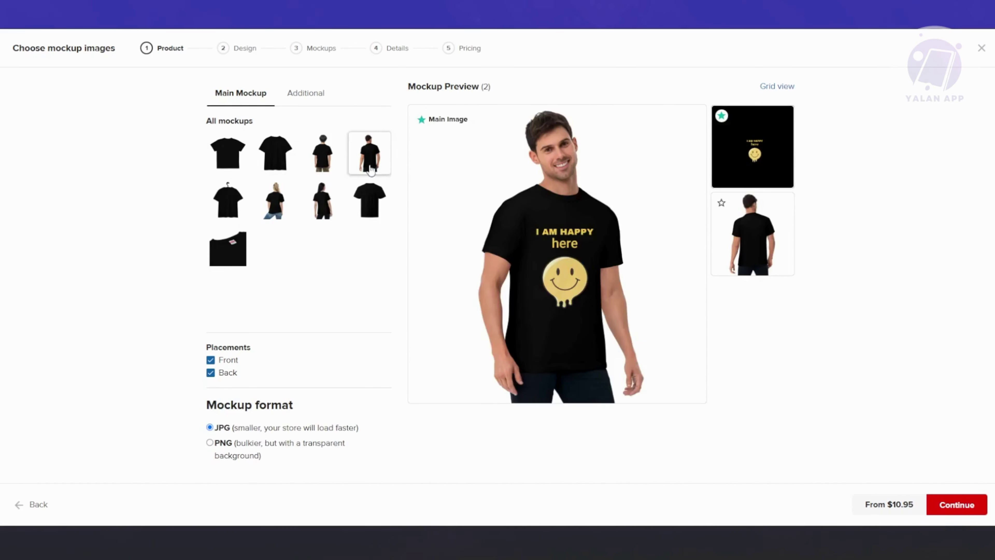
{"action": "left_click", "coordinate": [368, 202]}
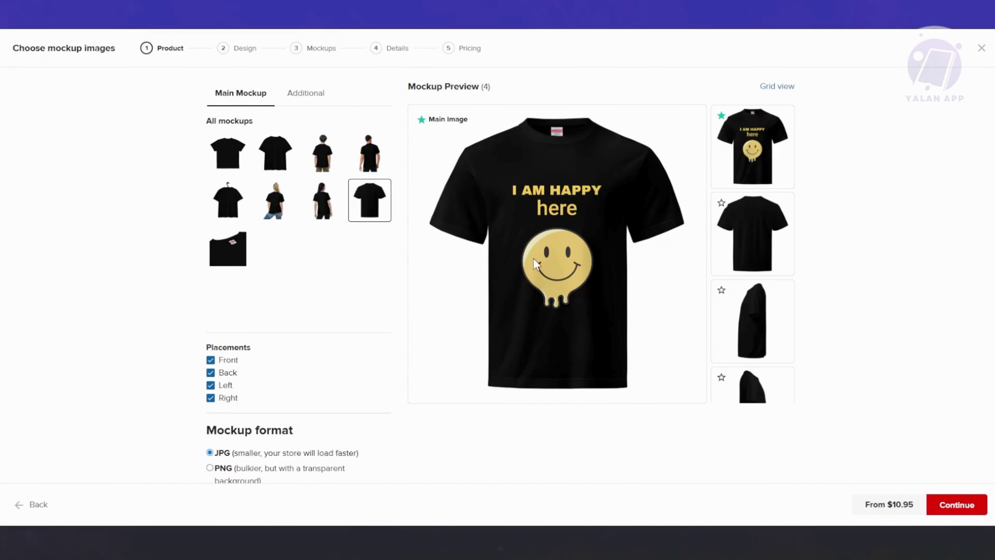
Step: Limit the mockup placements to Front and Back only and continue to the product details
{"action": "scroll", "coordinate": [391, 396], "scroll_direction": "down", "scroll_amount": 2}
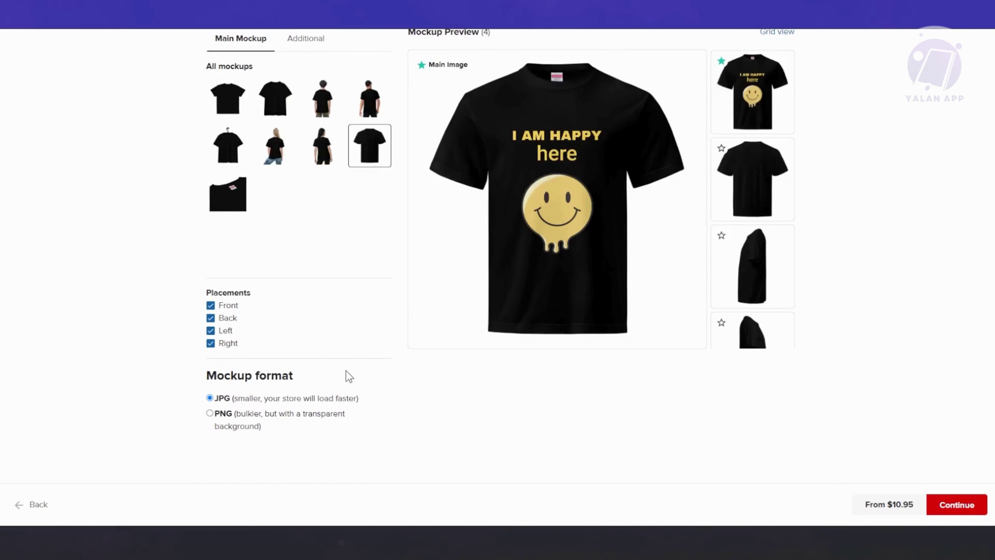
{"action": "left_click", "coordinate": [211, 307]}
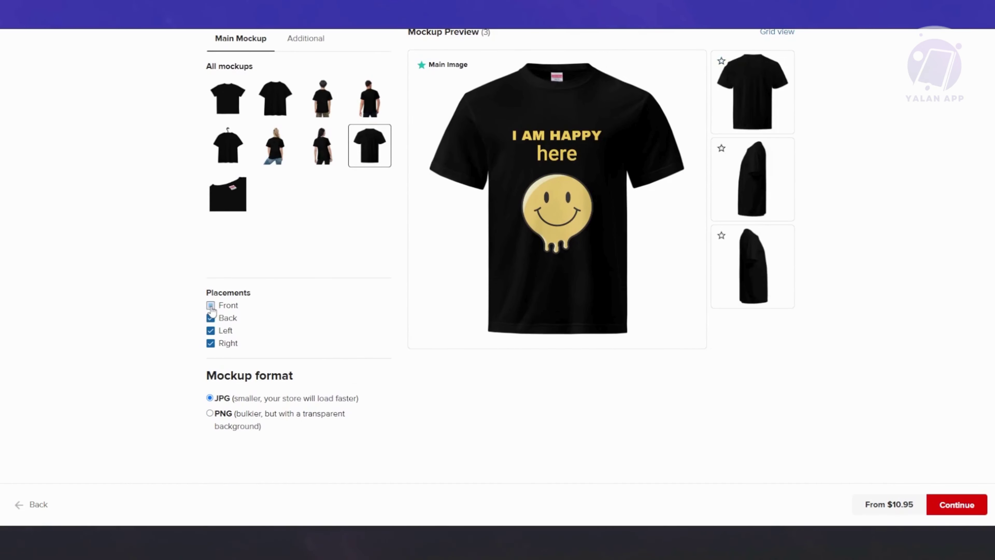
{"action": "left_click", "coordinate": [211, 308]}
{"action": "left_click", "coordinate": [210, 320]}
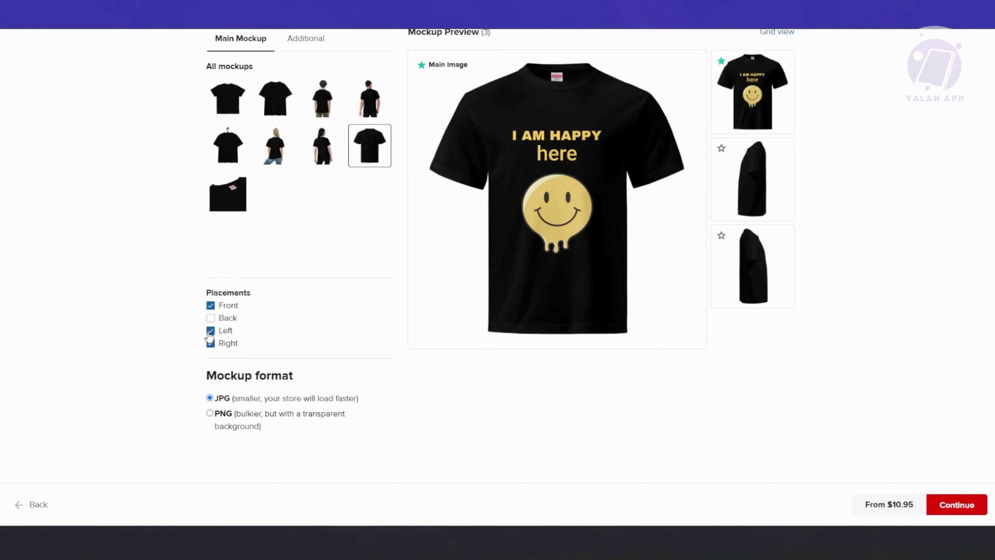
{"action": "left_click", "coordinate": [211, 331]}
{"action": "left_click", "coordinate": [211, 344]}
{"action": "scroll", "coordinate": [502, 289], "scroll_direction": "up", "scroll_amount": 2}
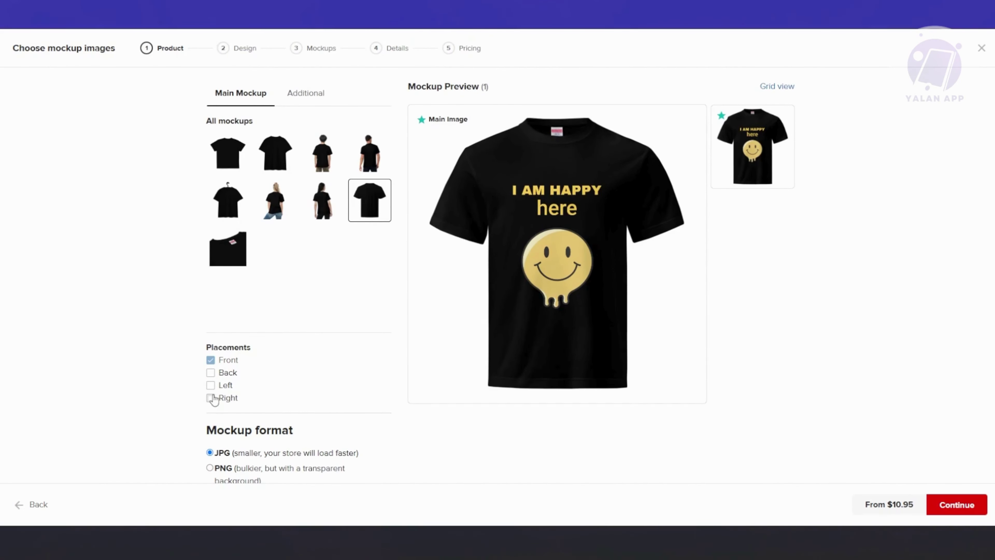
{"action": "left_click", "coordinate": [210, 372]}
{"action": "scroll", "coordinate": [337, 374], "scroll_direction": "down", "scroll_amount": 2}
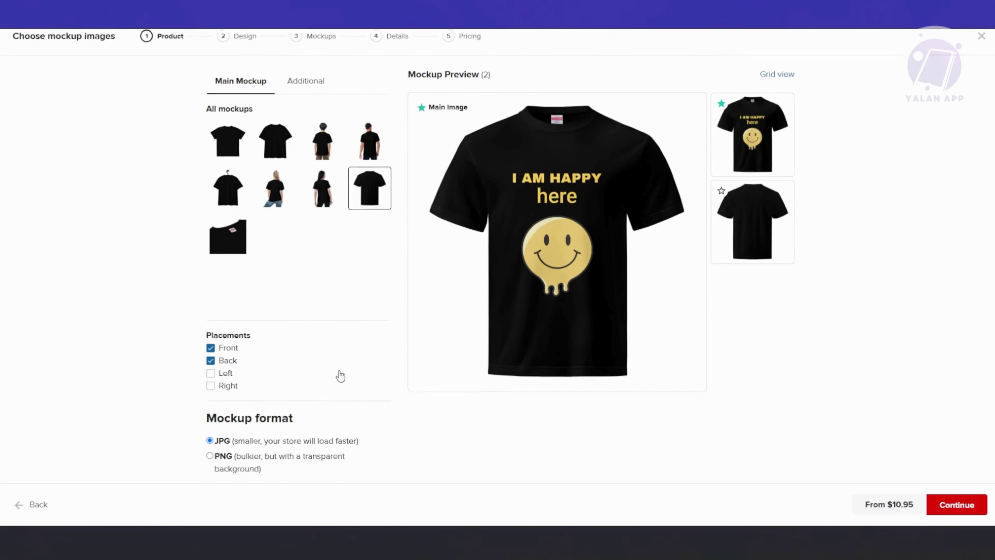
{"action": "left_click_drag", "start_coordinate": [210, 379], "coordinate": [285, 369]}
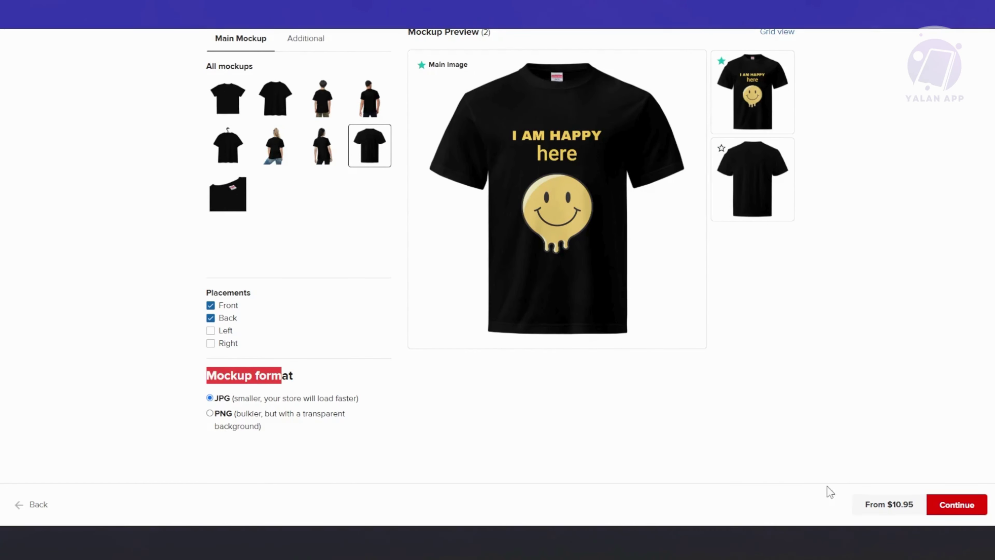
{"action": "left_click", "coordinate": [946, 504]}
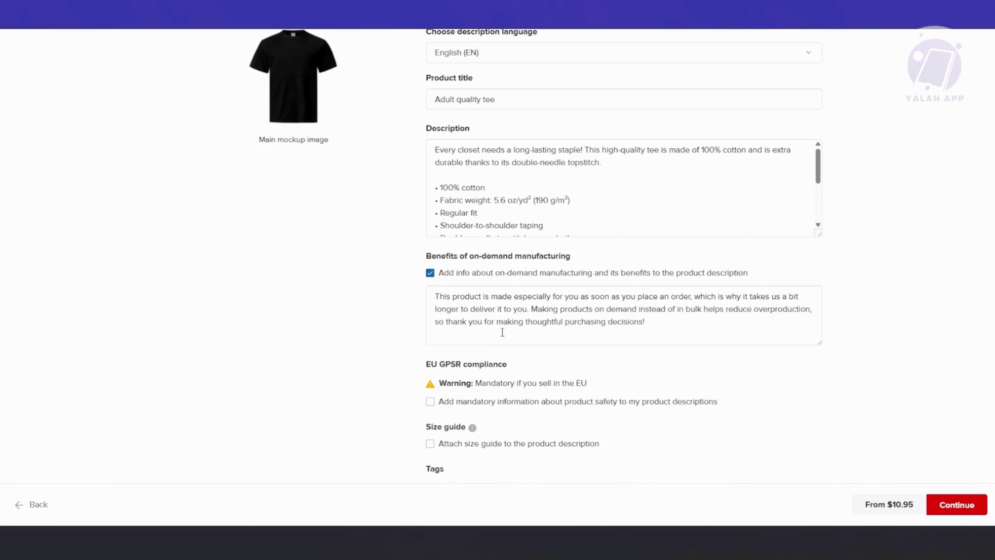
Step: Review the product title, description, tags and visibility options, and continue to pricing with the default details
{"action": "scroll", "coordinate": [817, 258], "scroll_direction": "up", "scroll_amount": 2}
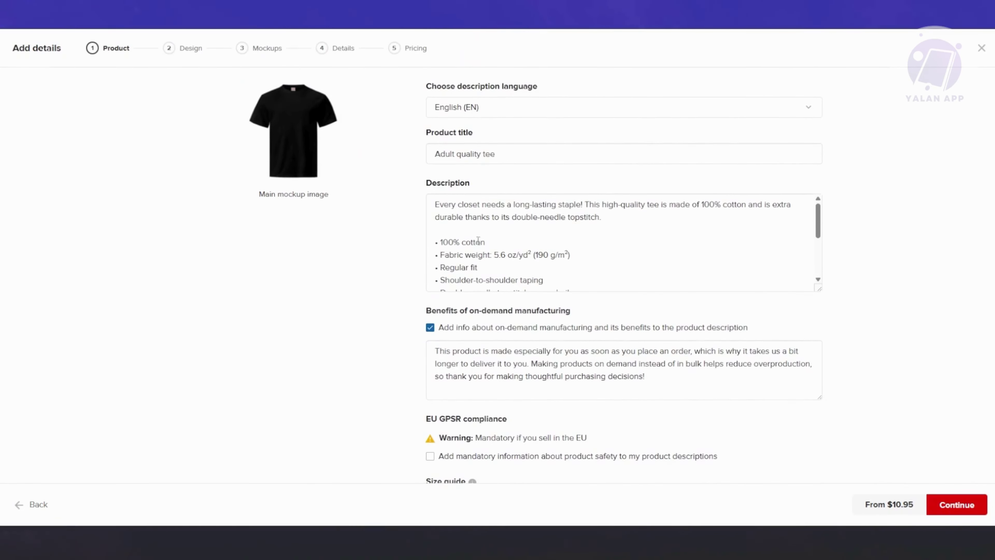
{"action": "left_click_drag", "start_coordinate": [463, 241], "coordinate": [488, 252]}
{"action": "left_click_drag", "start_coordinate": [621, 281], "coordinate": [412, 210]}
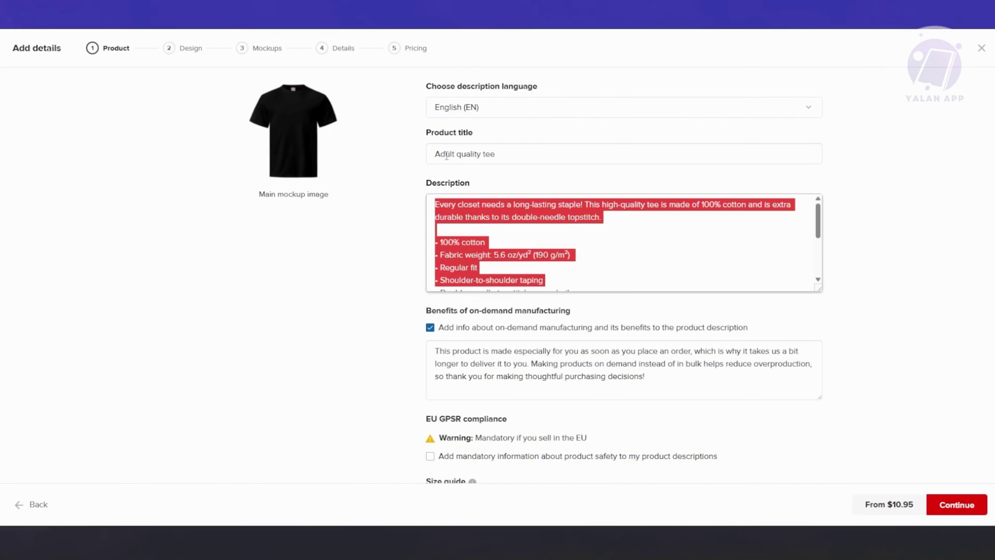
{"action": "left_click_drag", "start_coordinate": [555, 155], "coordinate": [389, 156]}
{"action": "scroll", "coordinate": [879, 314], "scroll_direction": "down", "scroll_amount": 3}
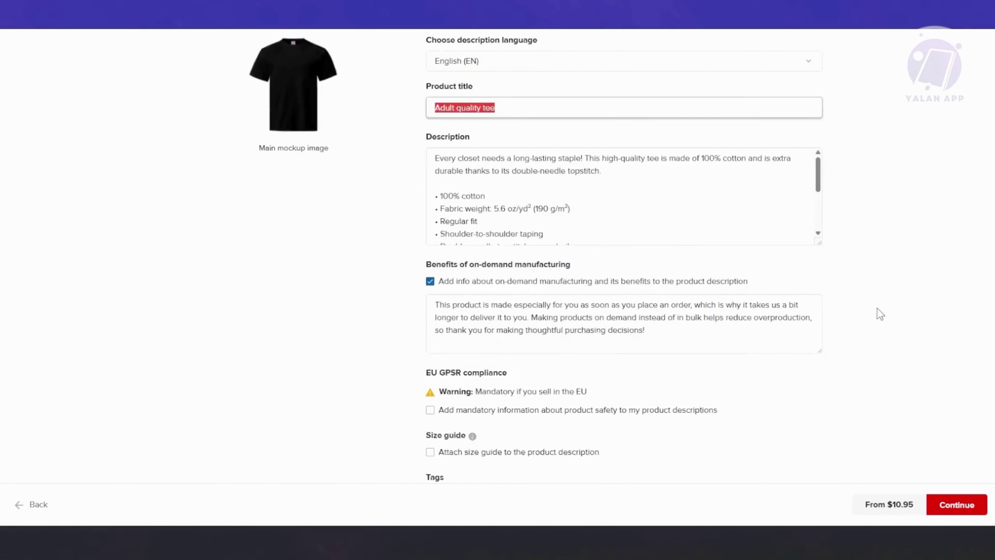
{"action": "scroll", "coordinate": [893, 311], "scroll_direction": "up", "scroll_amount": 3}
{"action": "scroll", "coordinate": [893, 311], "scroll_direction": "down", "scroll_amount": 5}
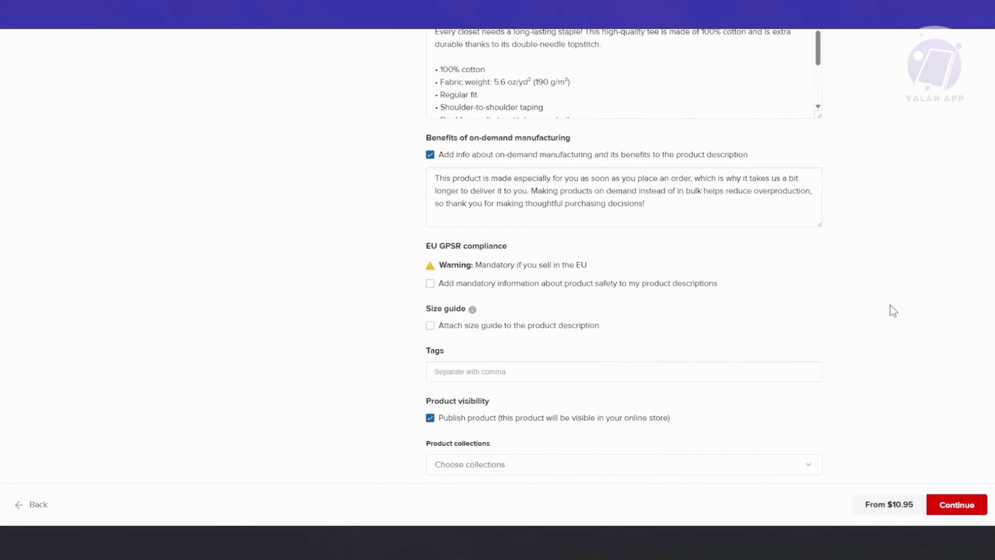
{"action": "left_click", "coordinate": [962, 505]}
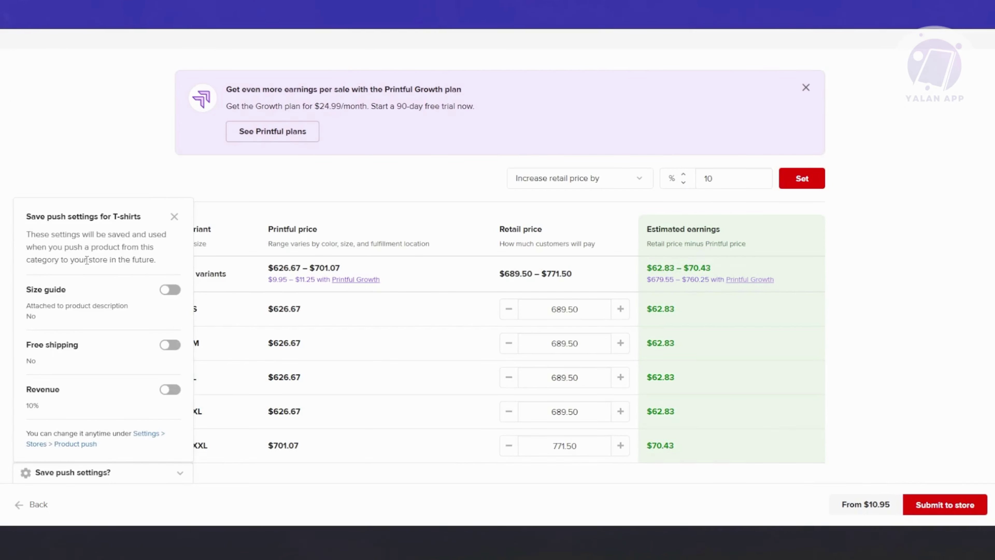
Step: Close the push settings prompt and examine the Printful price, retail price and estimated earnings of the shirt variants
{"action": "left_click", "coordinate": [174, 216]}
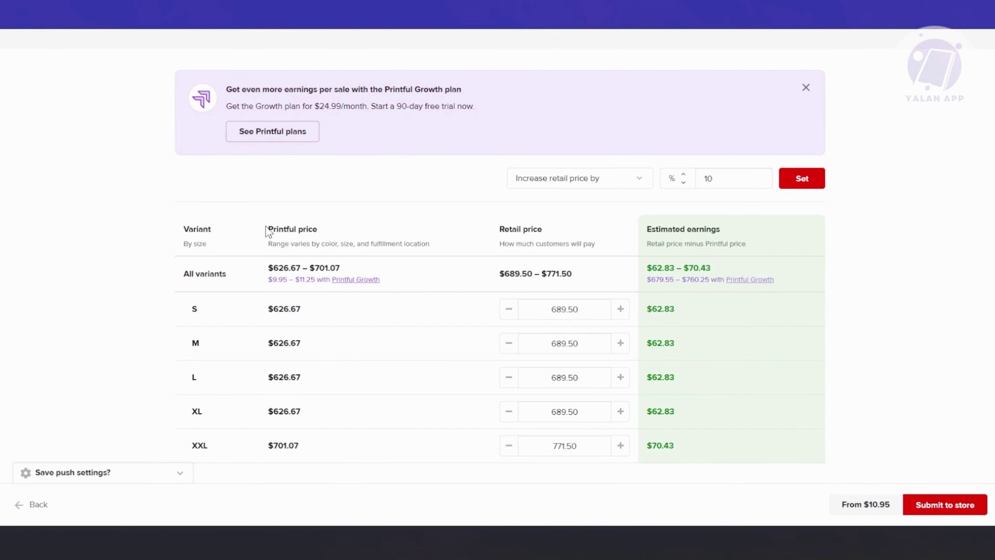
{"action": "left_click_drag", "start_coordinate": [266, 229], "coordinate": [340, 227]}
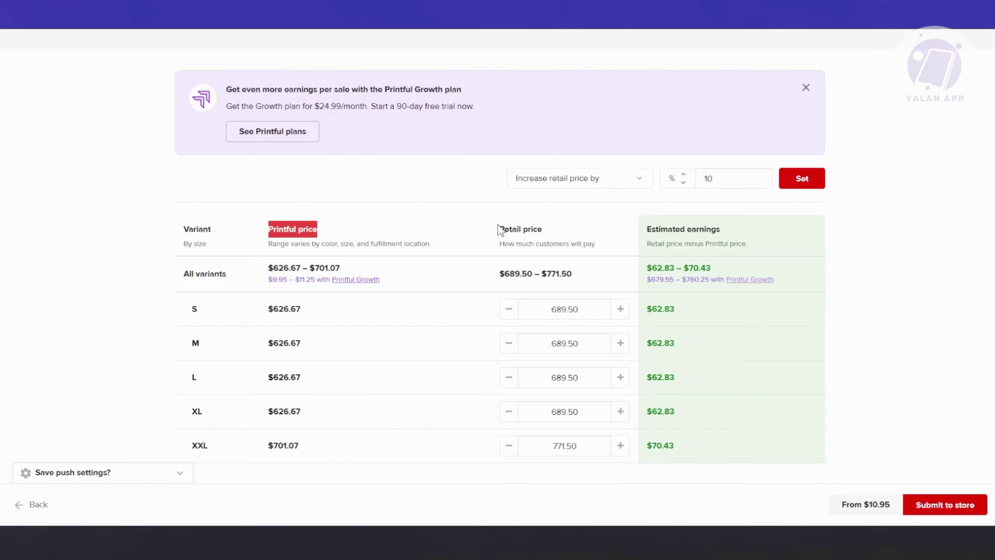
{"action": "left_click_drag", "start_coordinate": [499, 229], "coordinate": [553, 228]}
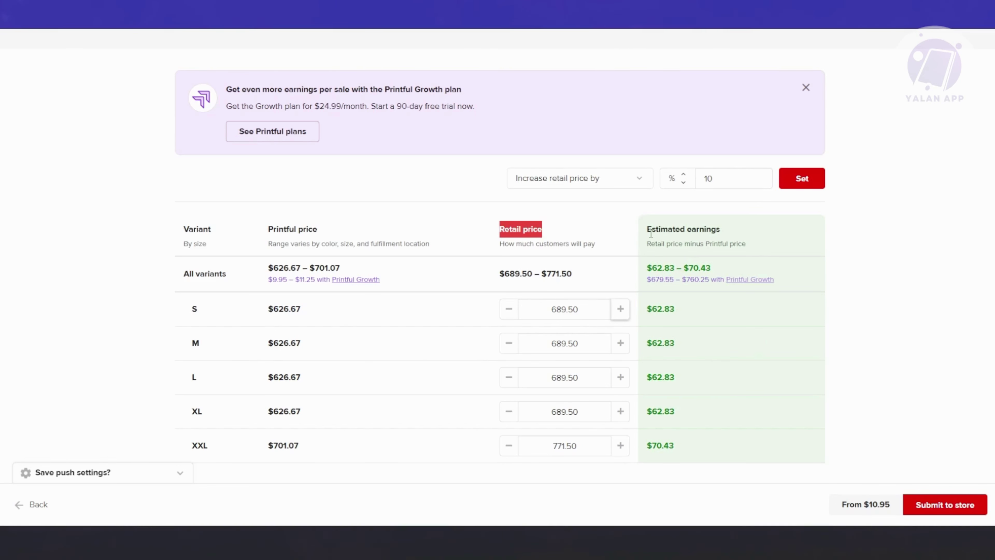
{"action": "left_click_drag", "start_coordinate": [651, 234], "coordinate": [737, 236]}
{"action": "left_click_drag", "start_coordinate": [687, 310], "coordinate": [651, 311]}
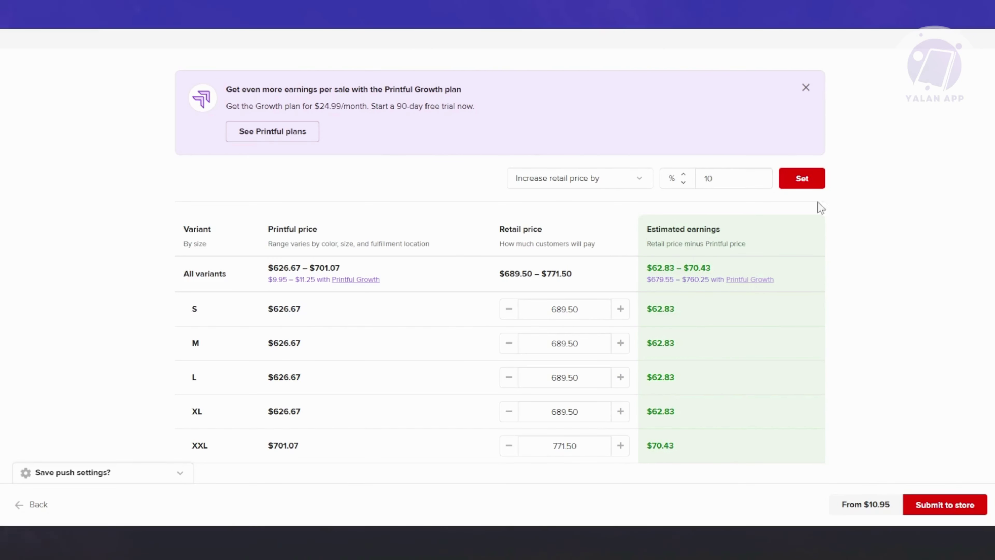
Step: Increase the retail price of all shirt variants by 5% and submit the product to the store
{"action": "left_click_drag", "start_coordinate": [721, 179], "coordinate": [662, 182]}
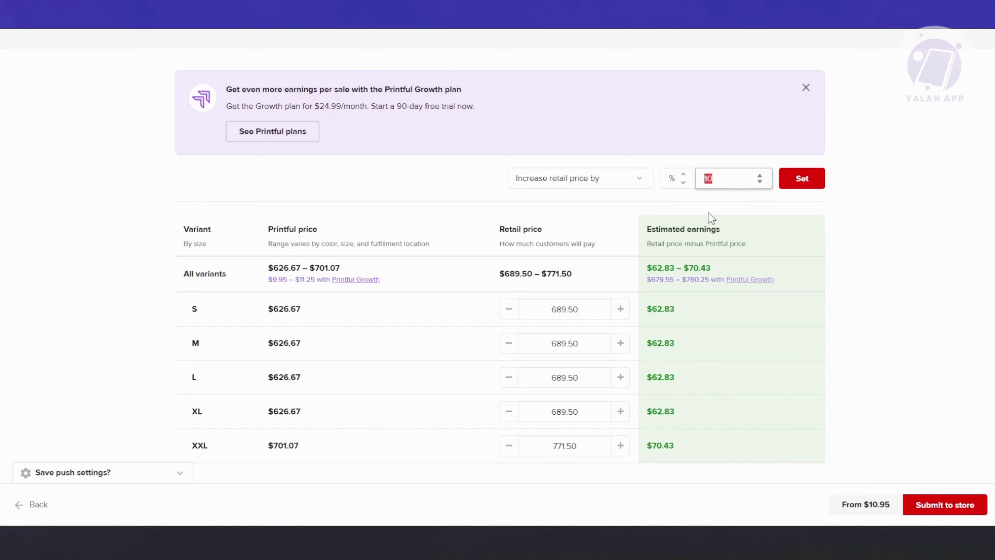
{"action": "type", "text": "5"}
{"action": "left_click", "coordinate": [813, 186]}
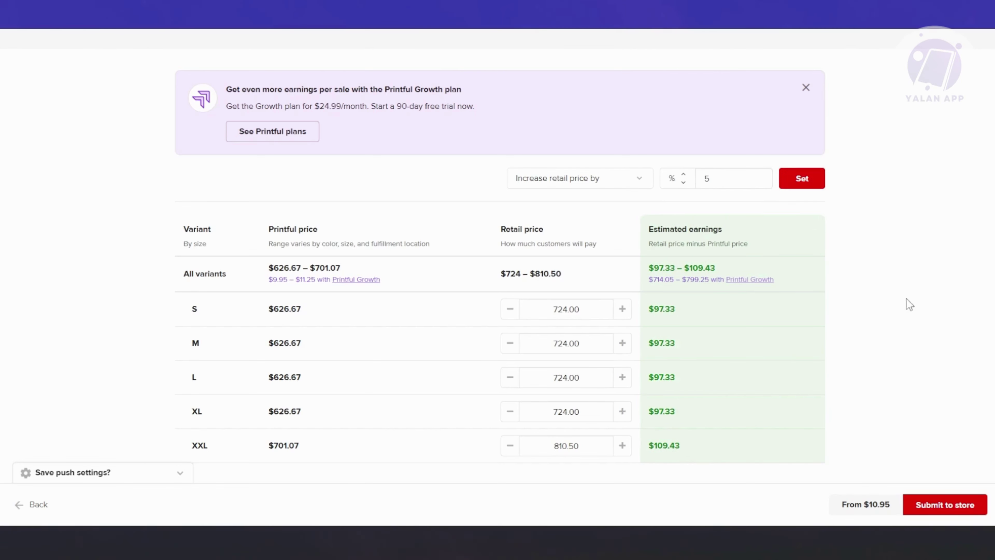
{"action": "left_click", "coordinate": [938, 507]}
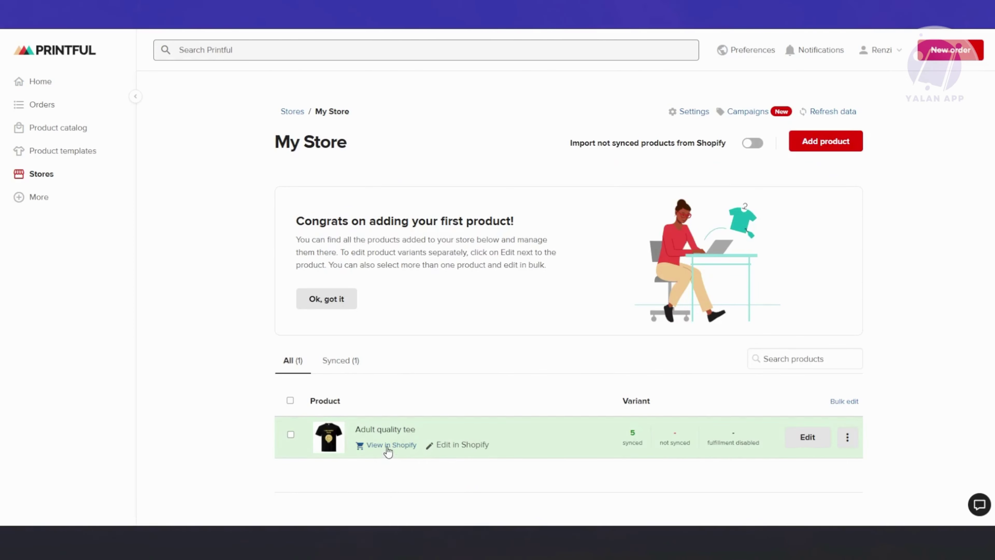
Step: View the published Adult quality tee in the Shopify storefront and look through its images and description
{"action": "left_click", "coordinate": [389, 447]}
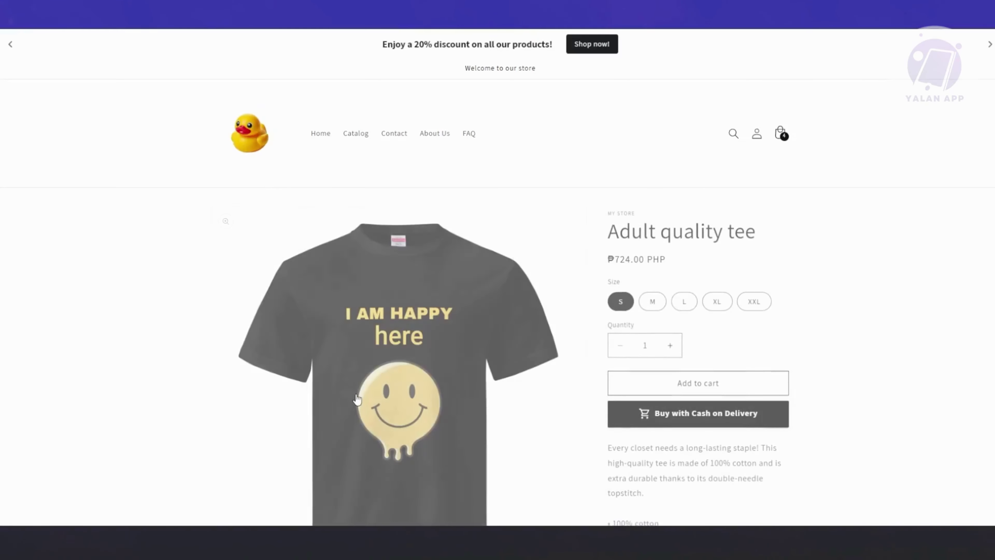
{"action": "scroll", "coordinate": [438, 172], "scroll_direction": "down", "scroll_amount": 6}
{"action": "scroll", "coordinate": [438, 171], "scroll_direction": "down", "scroll_amount": 4}
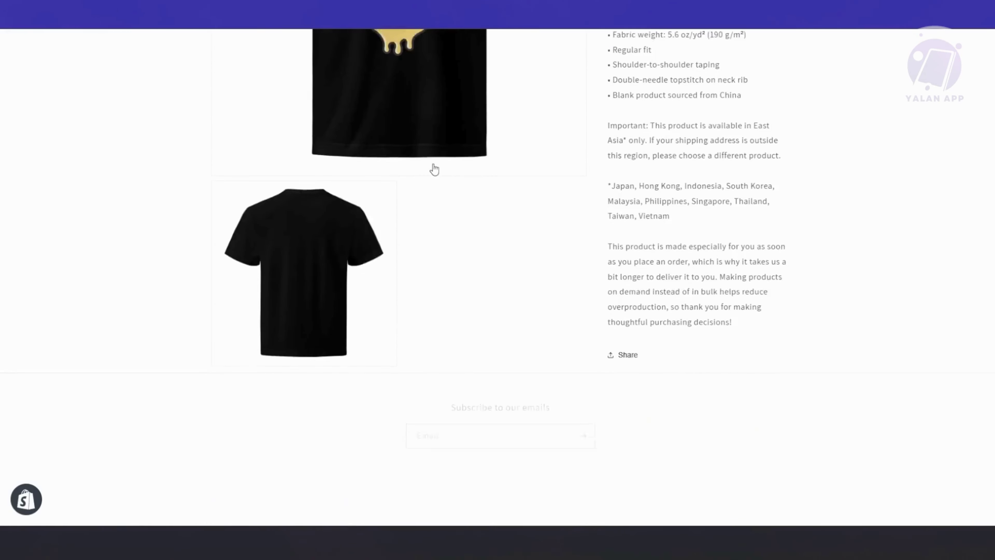
{"action": "scroll", "coordinate": [433, 169], "scroll_direction": "up", "scroll_amount": 10}
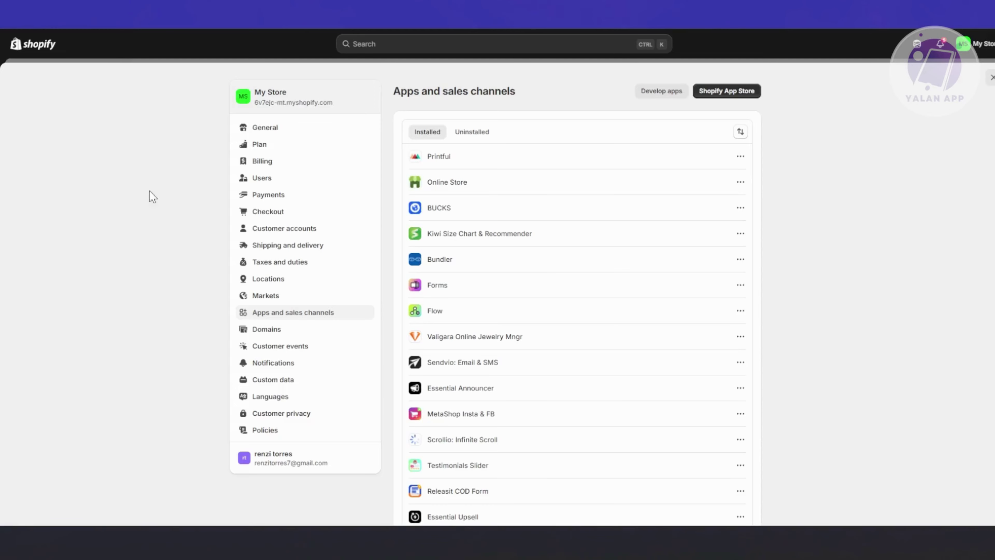
Step: Close the settings in the Shopify admin and open the store's product list
{"action": "left_click", "coordinate": [991, 78]}
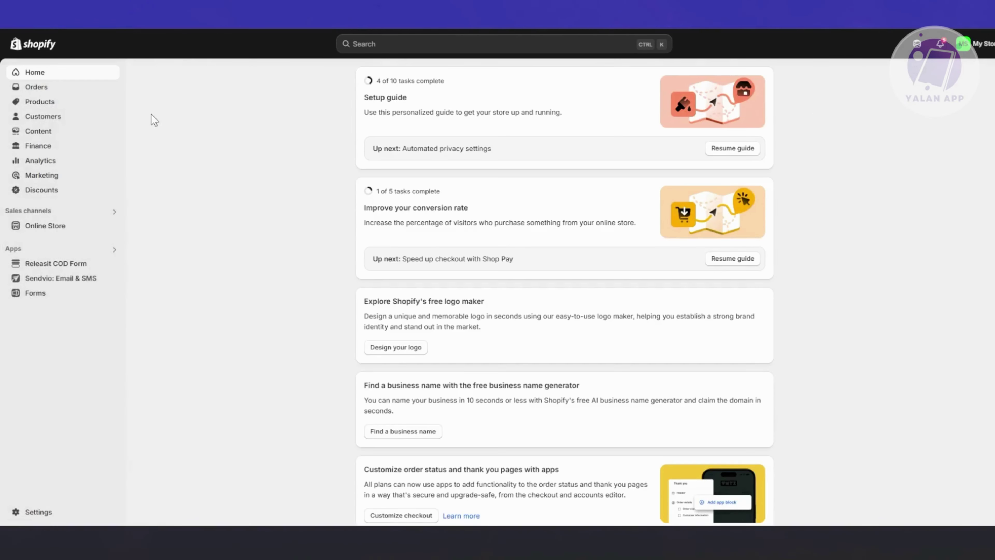
{"action": "left_click", "coordinate": [42, 104]}
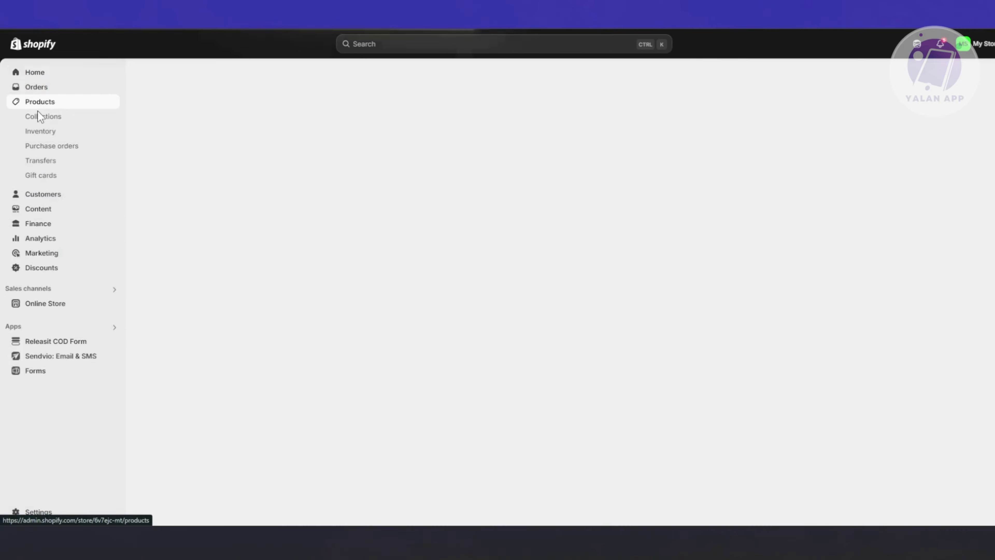